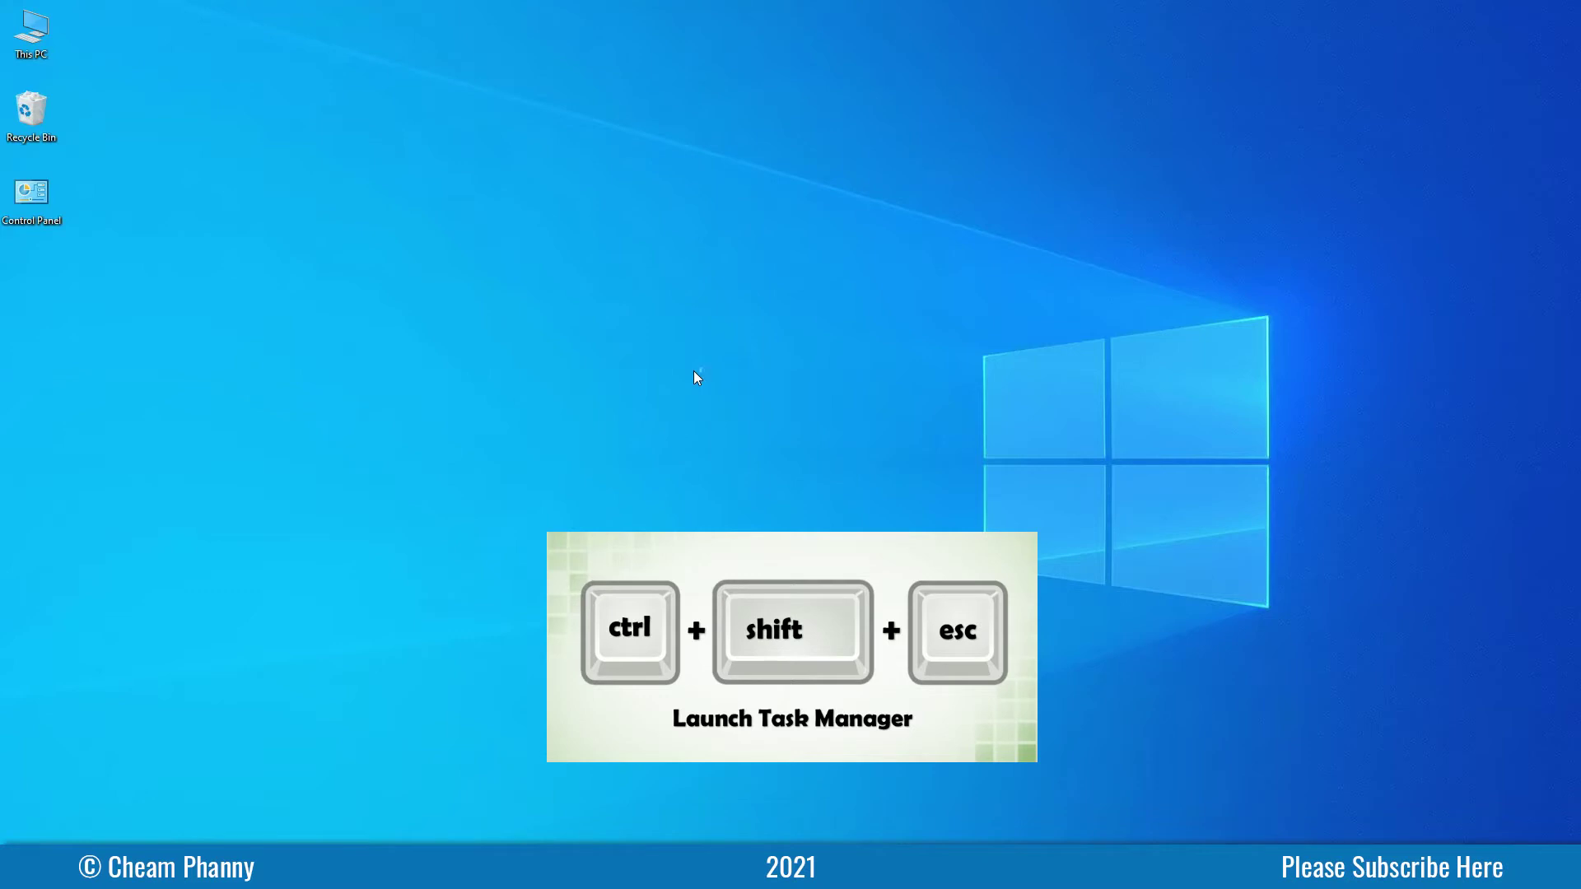
- Launch Task Manager and bring up its list of startup programs
key("ctrl+shift+Escape")
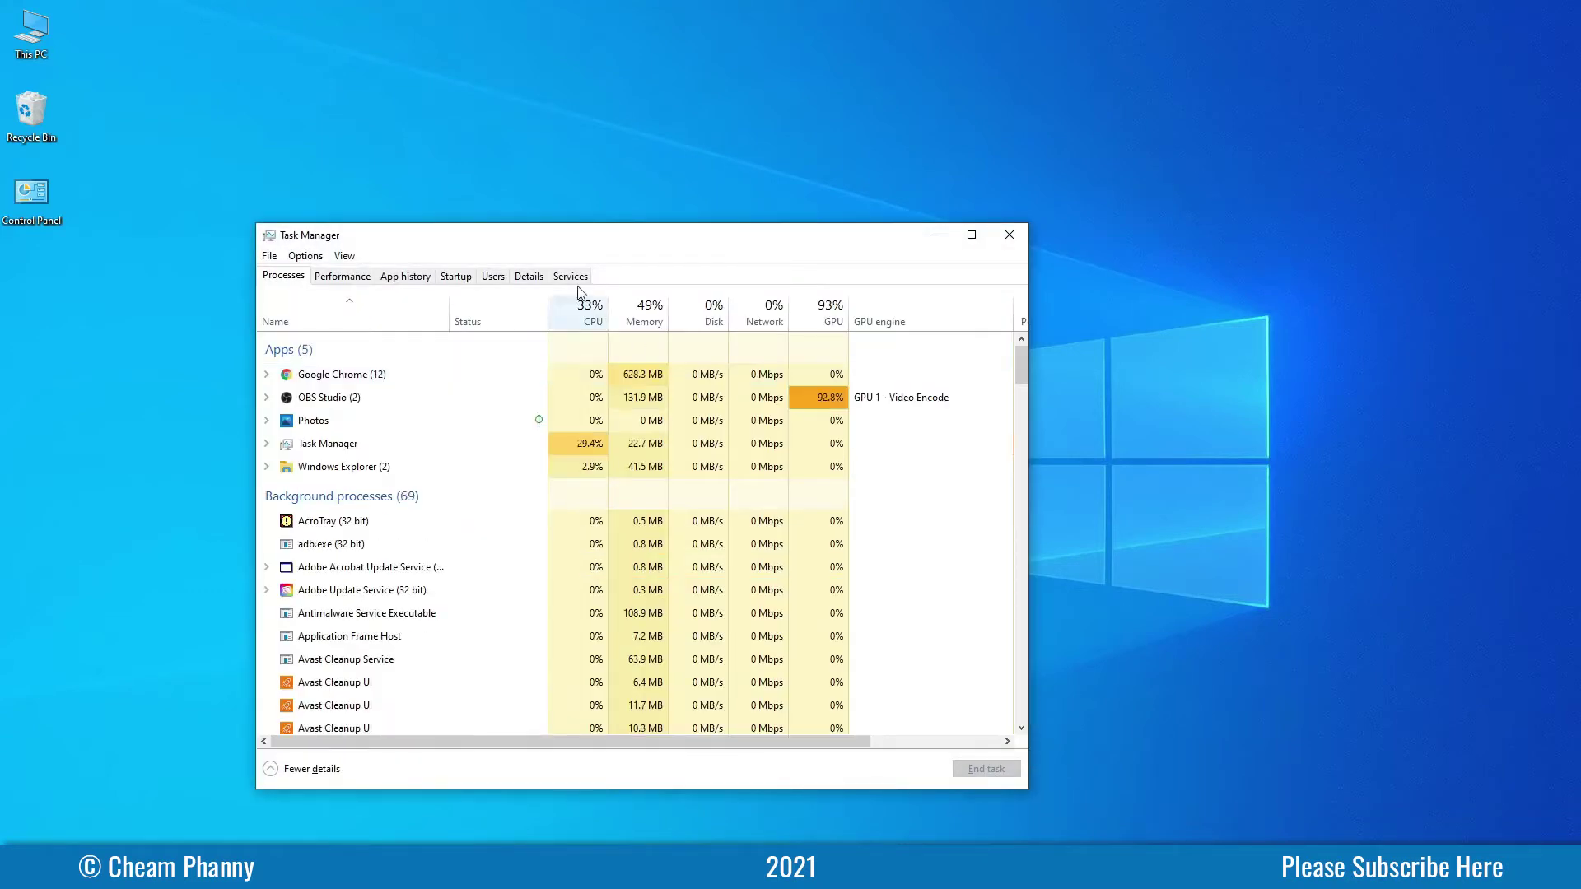
left_click_drag(586, 245, 610, 227)
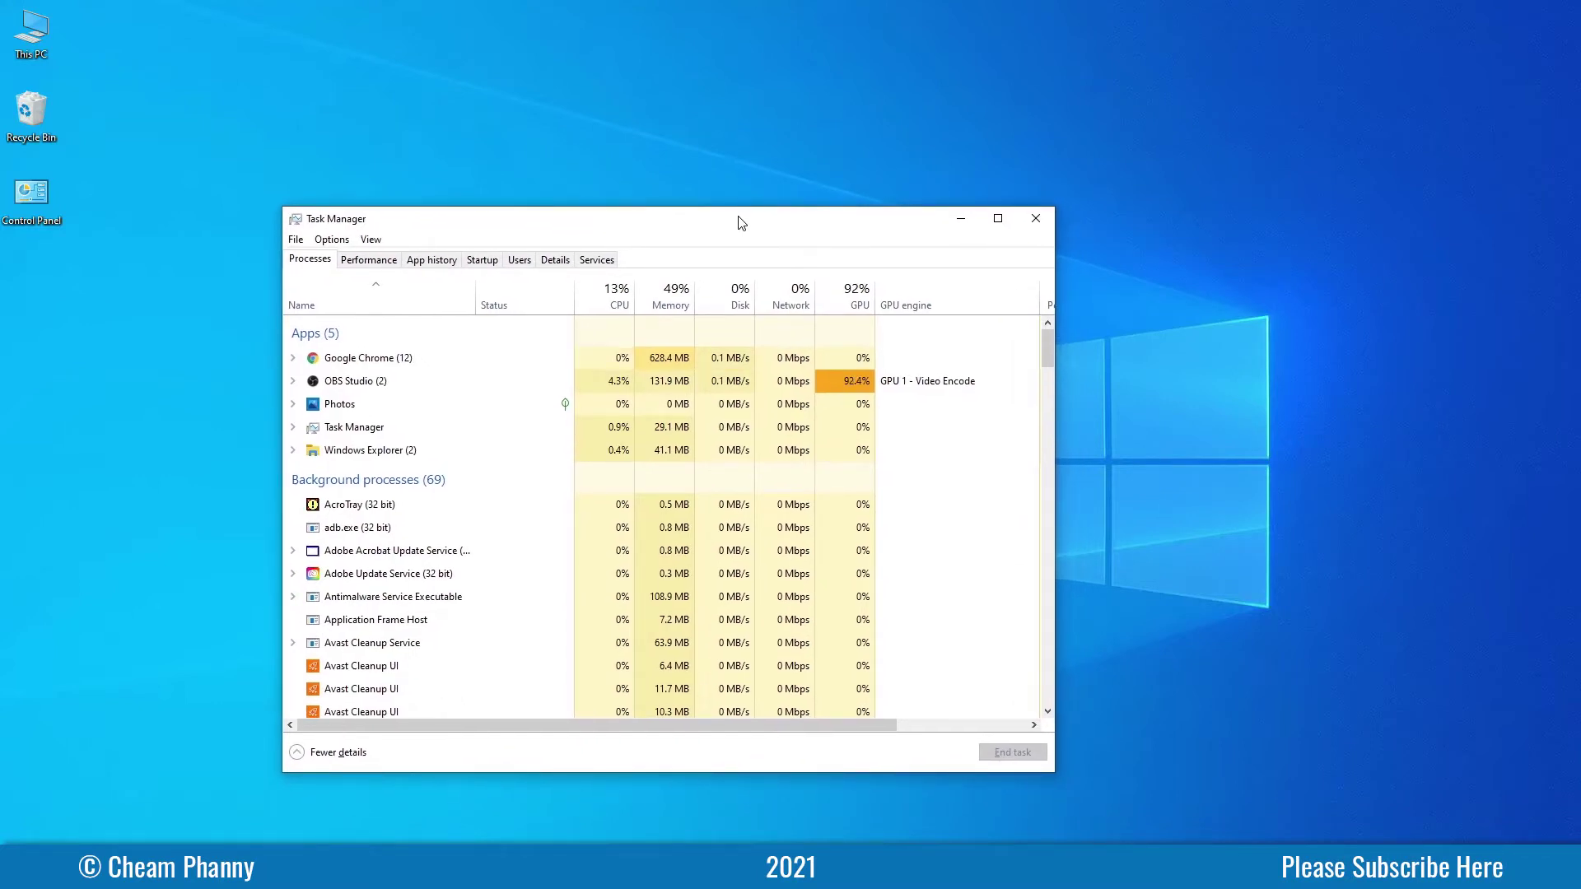
left_click_drag(734, 224, 653, 214)
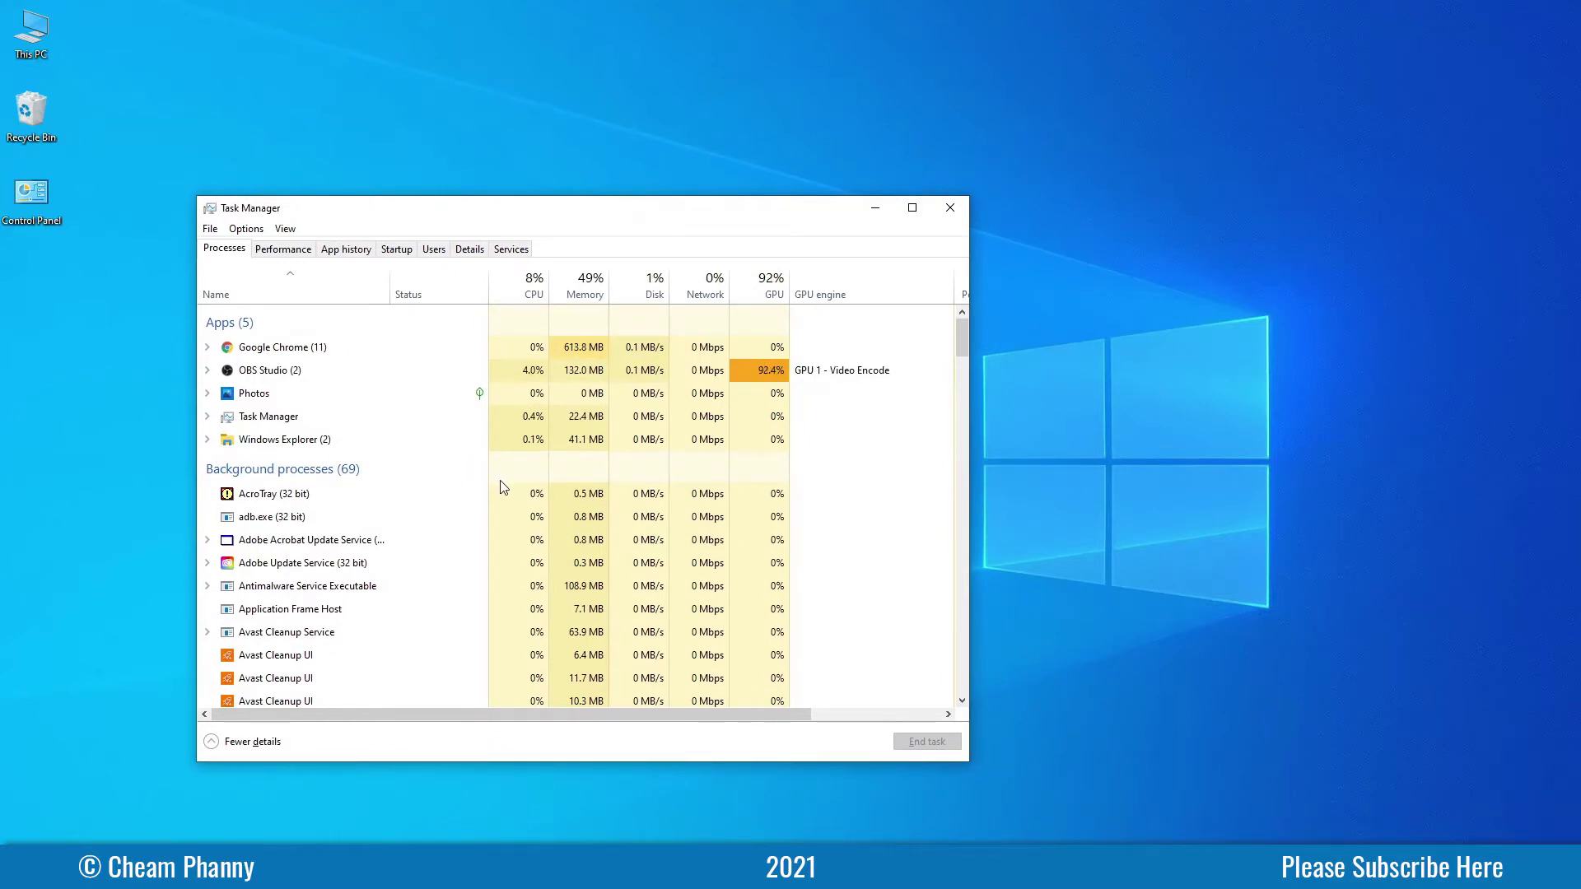
scroll(457, 577, "down", 1)
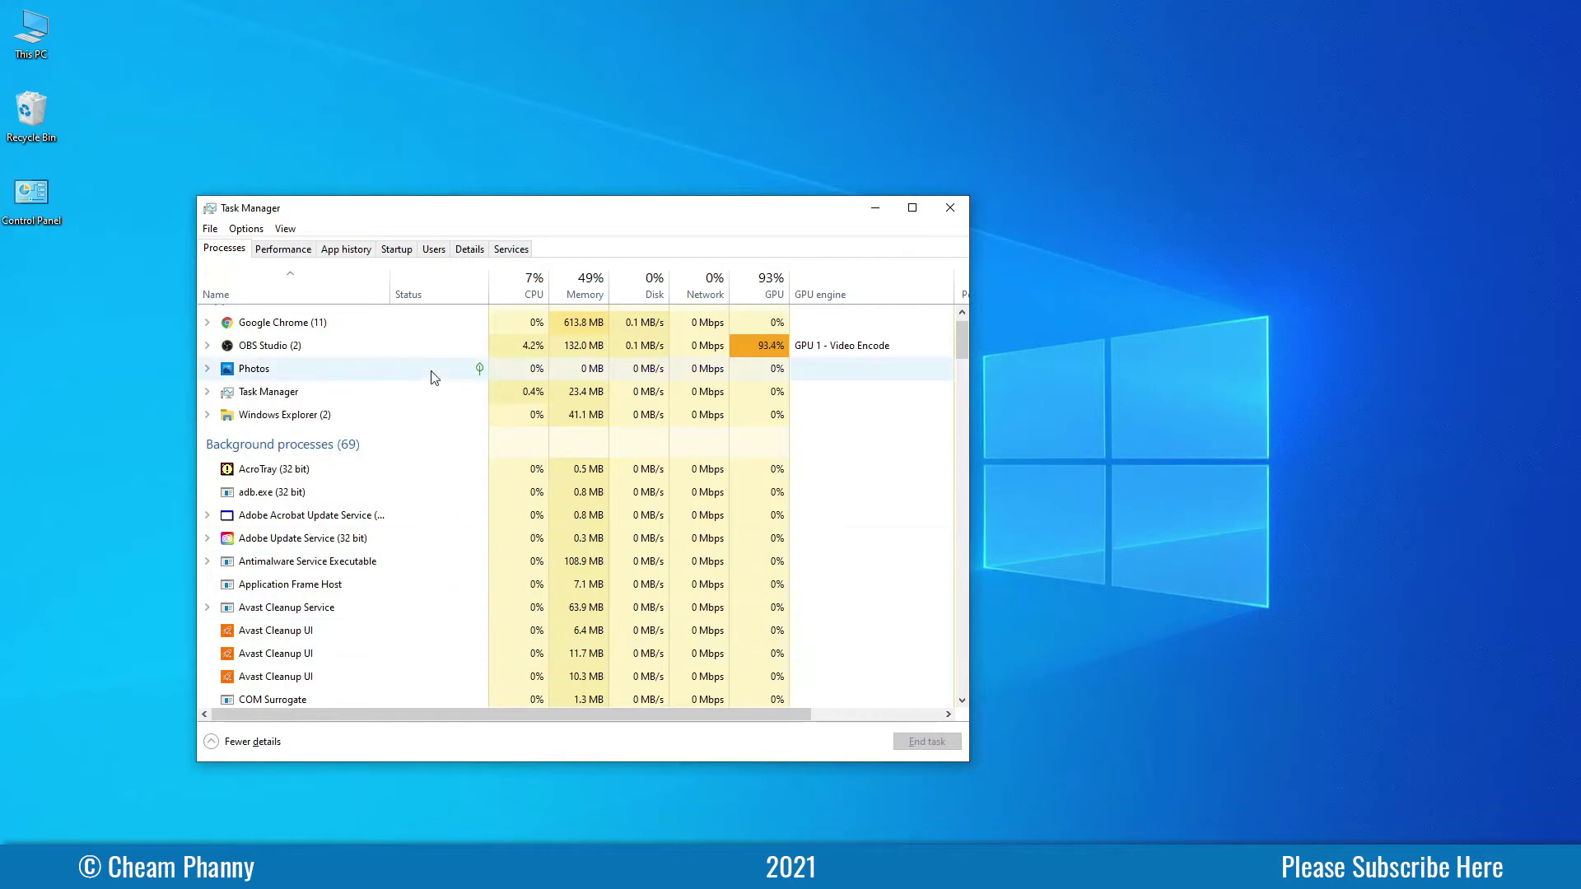
left_click(401, 254)
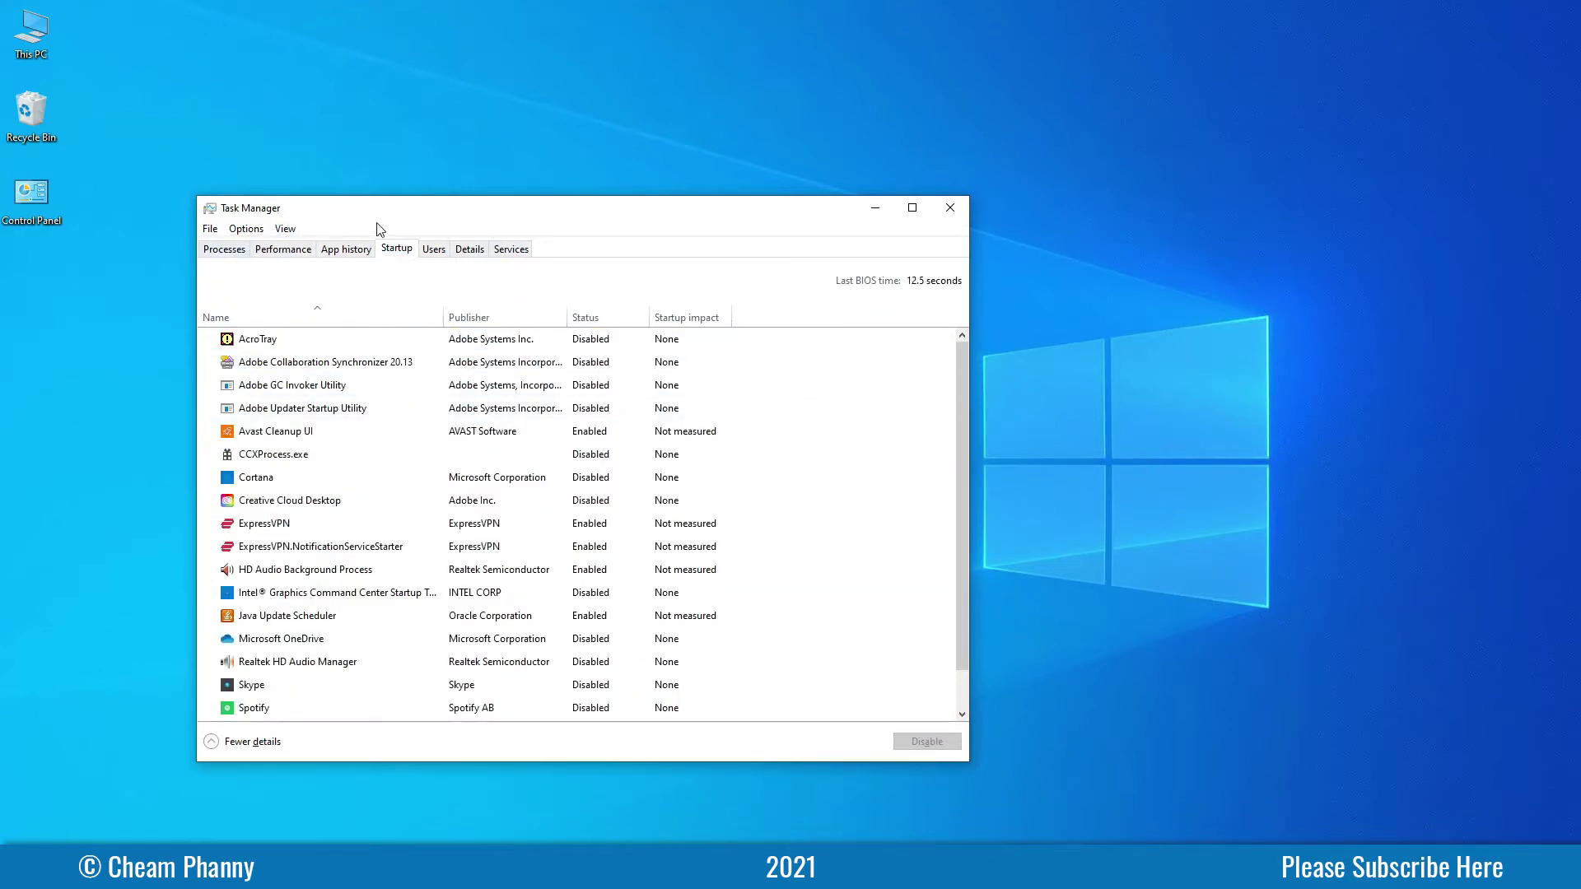
left_click_drag(477, 220, 443, 228)
- Examine the running apps and background processes, checking which programs are using system resources
left_click(232, 254)
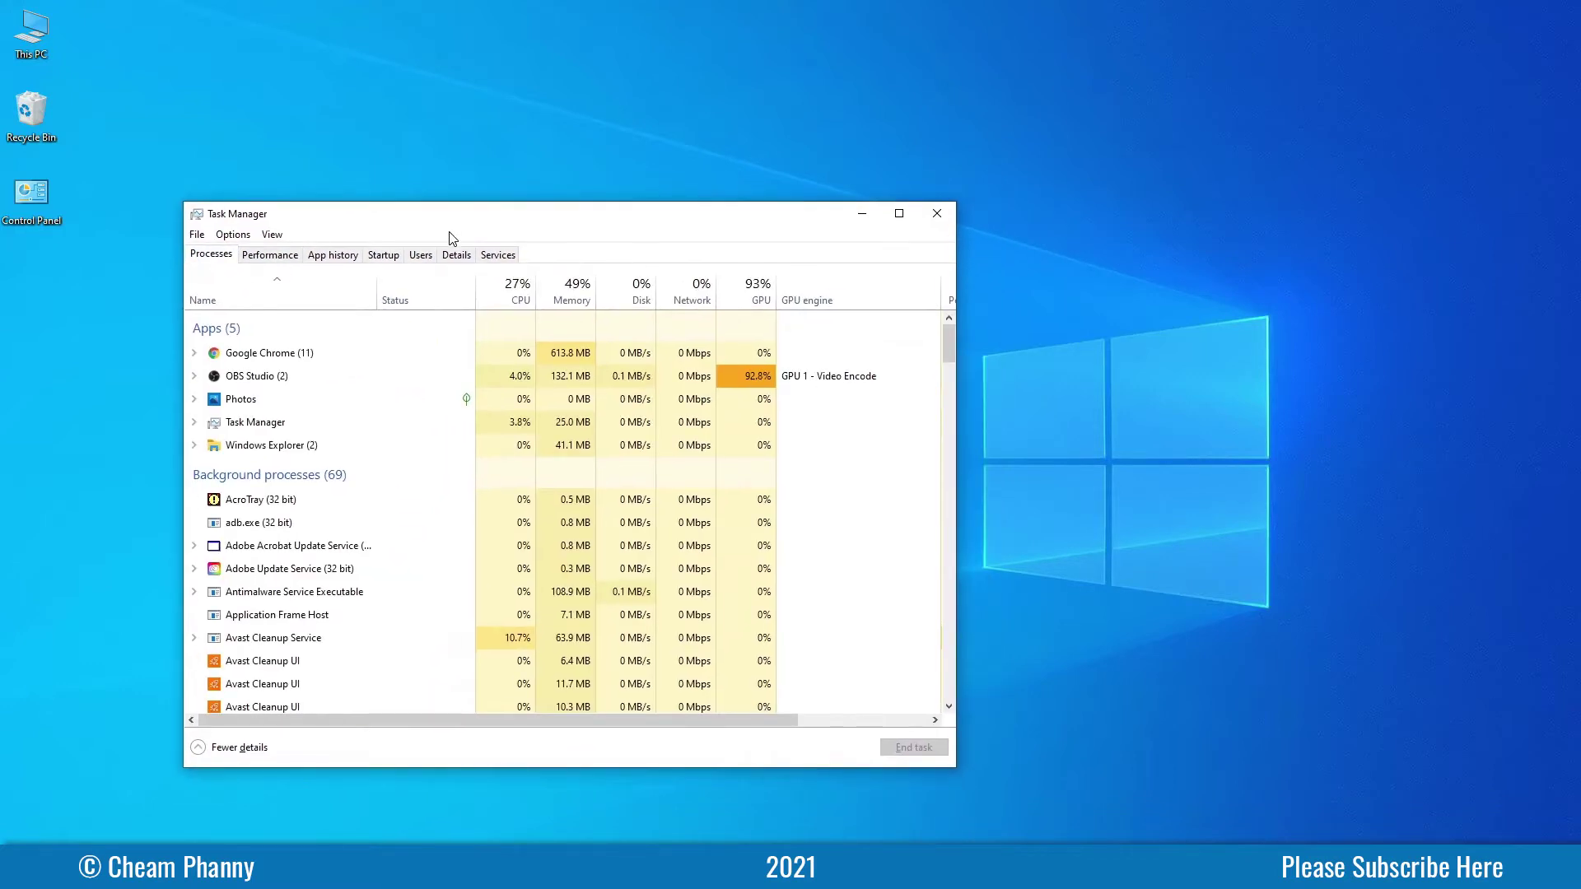
scroll(379, 583, "down", 4)
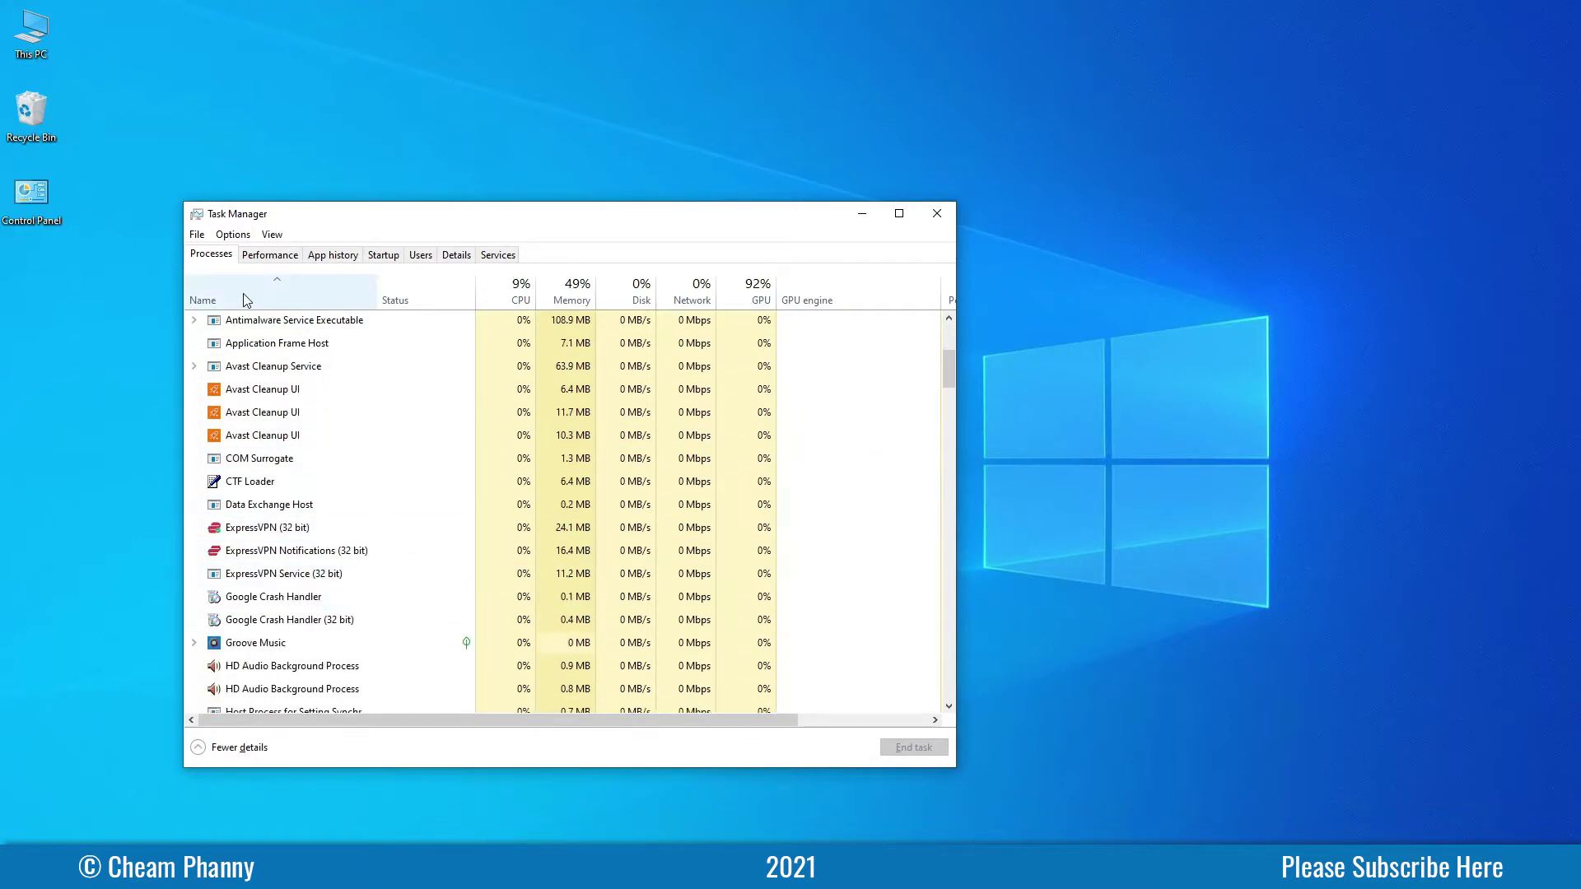
scroll(404, 633, "down", 2)
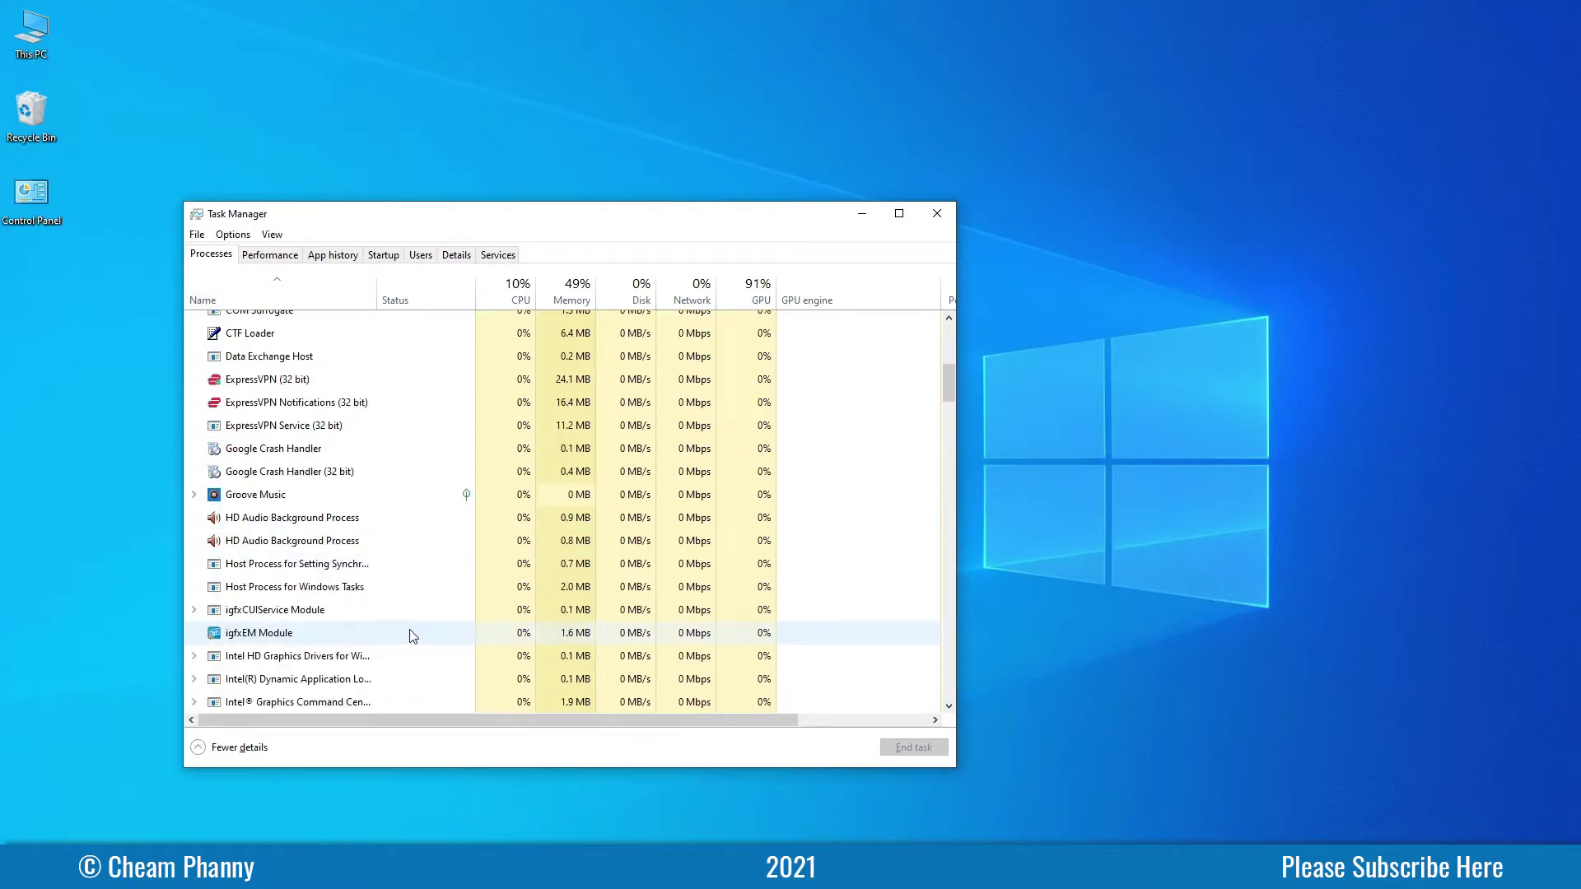
scroll(416, 632, "down", 1)
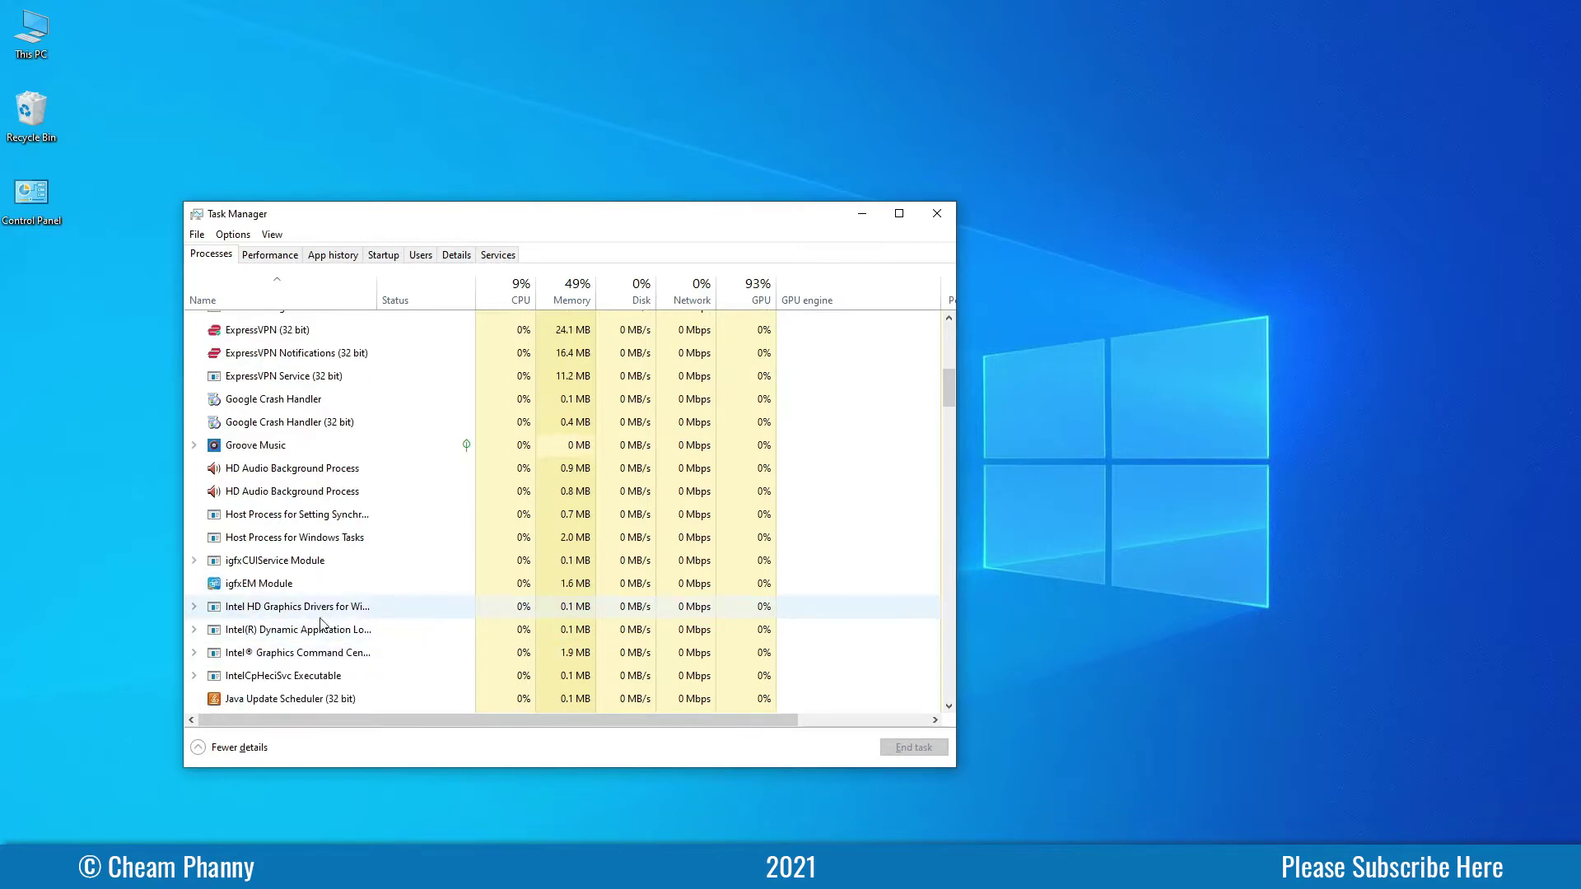
scroll(435, 618, "down", 5)
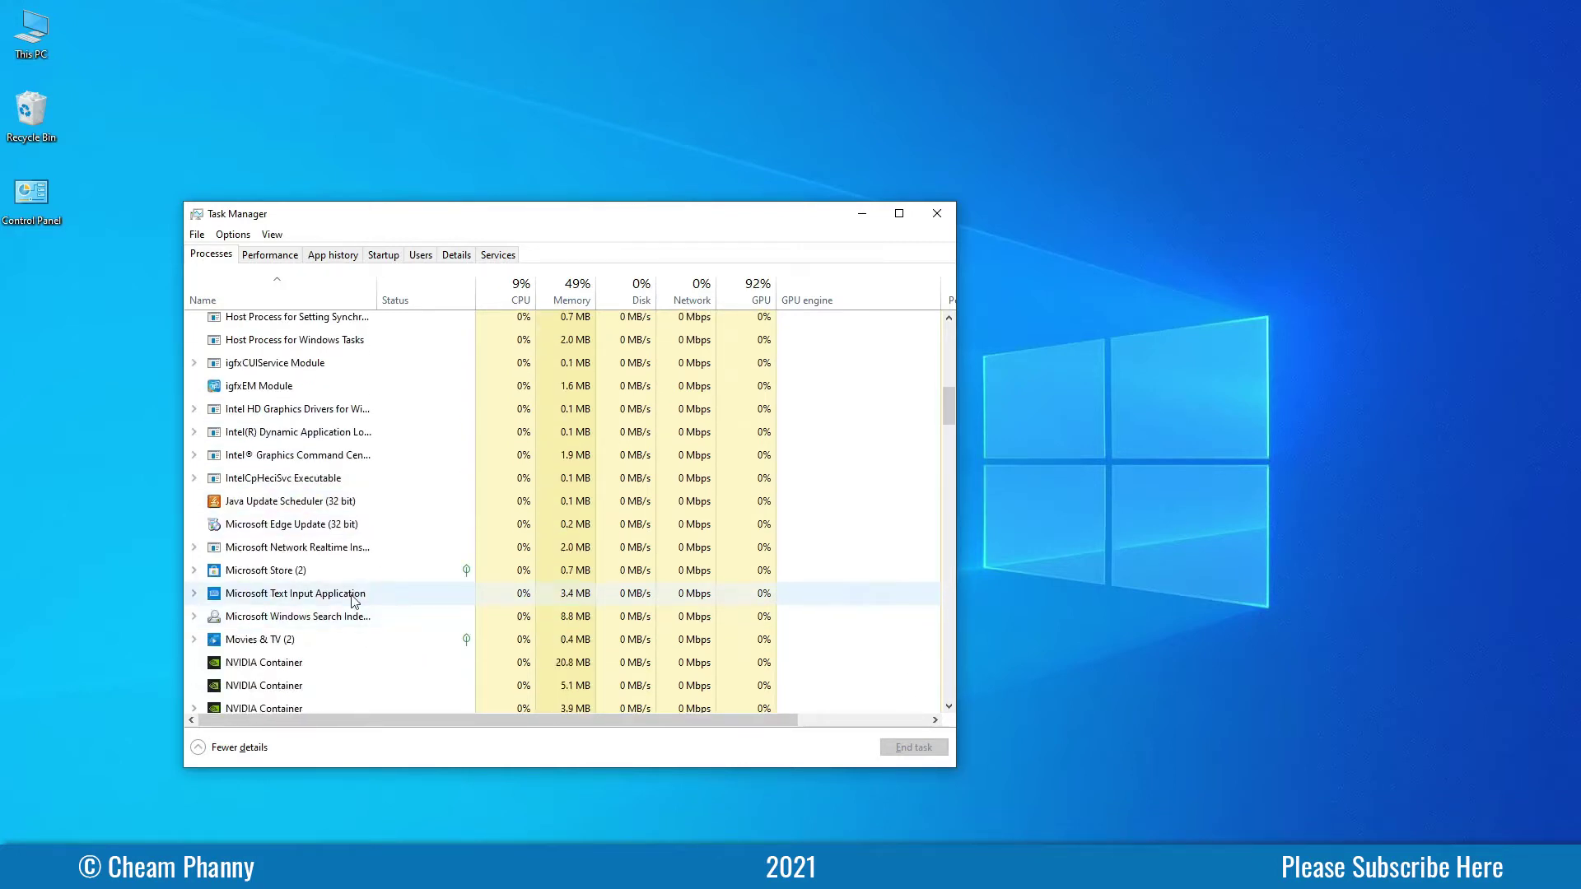
scroll(401, 590, "up", 2)
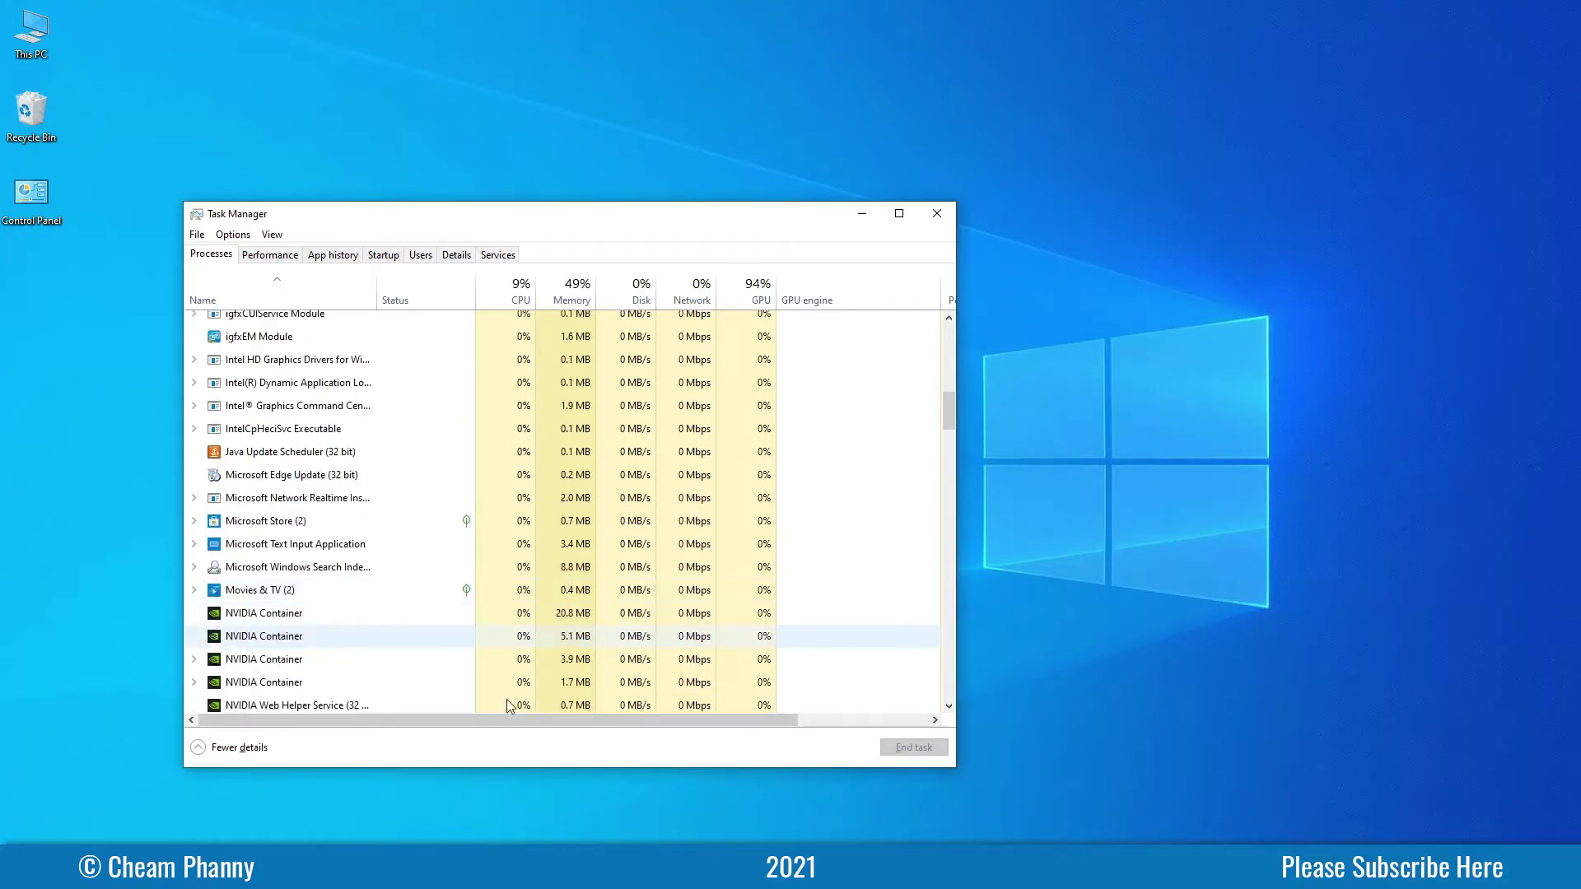
scroll(391, 556, "up", 5)
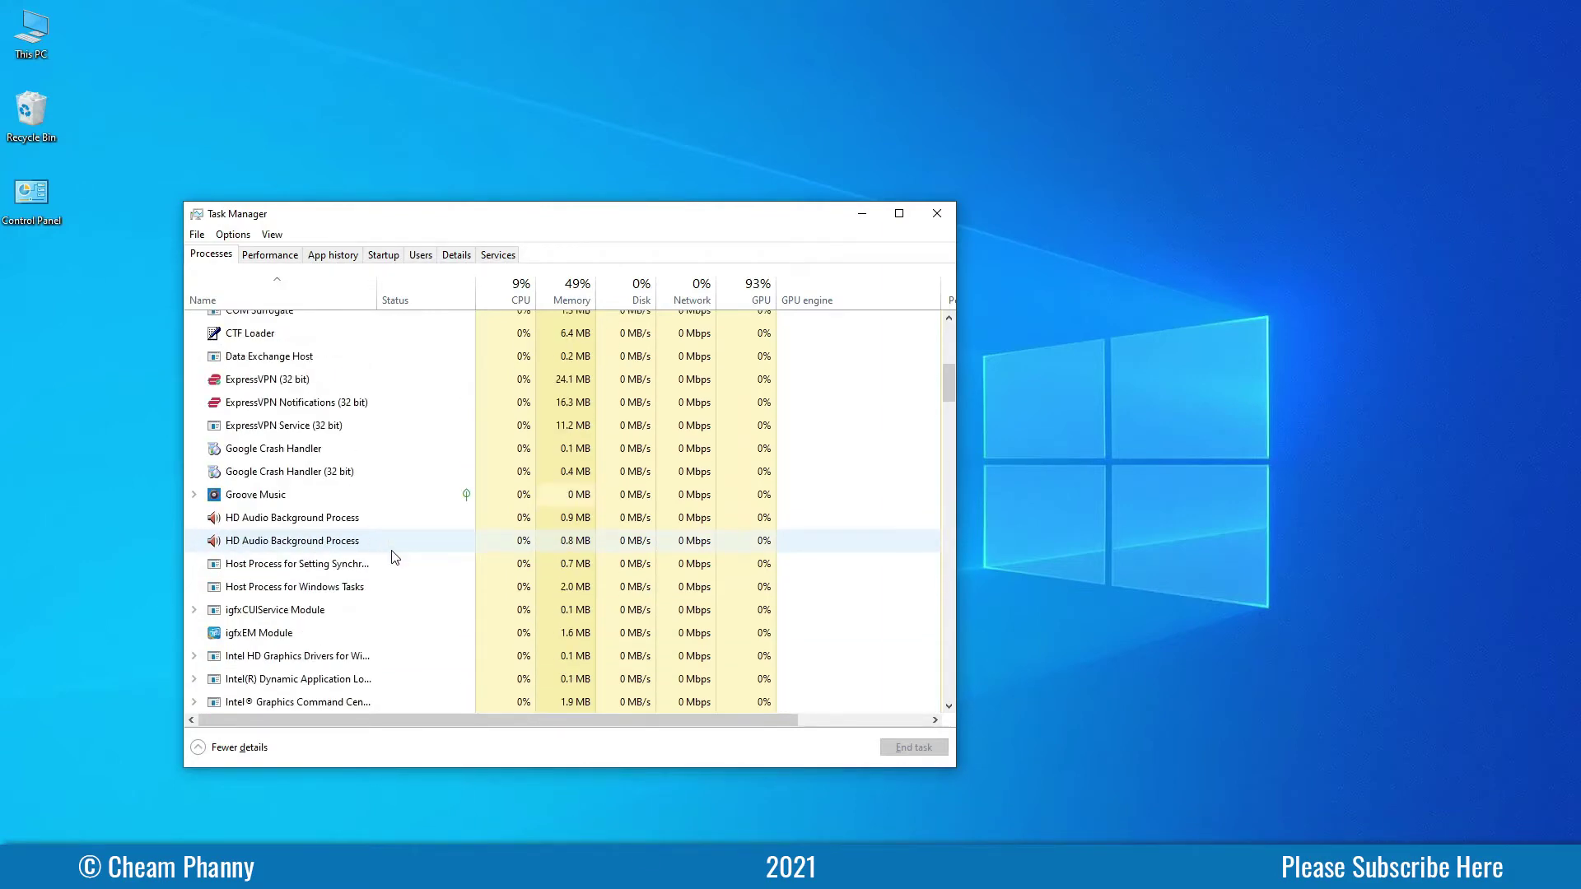
scroll(393, 558, "down", 10)
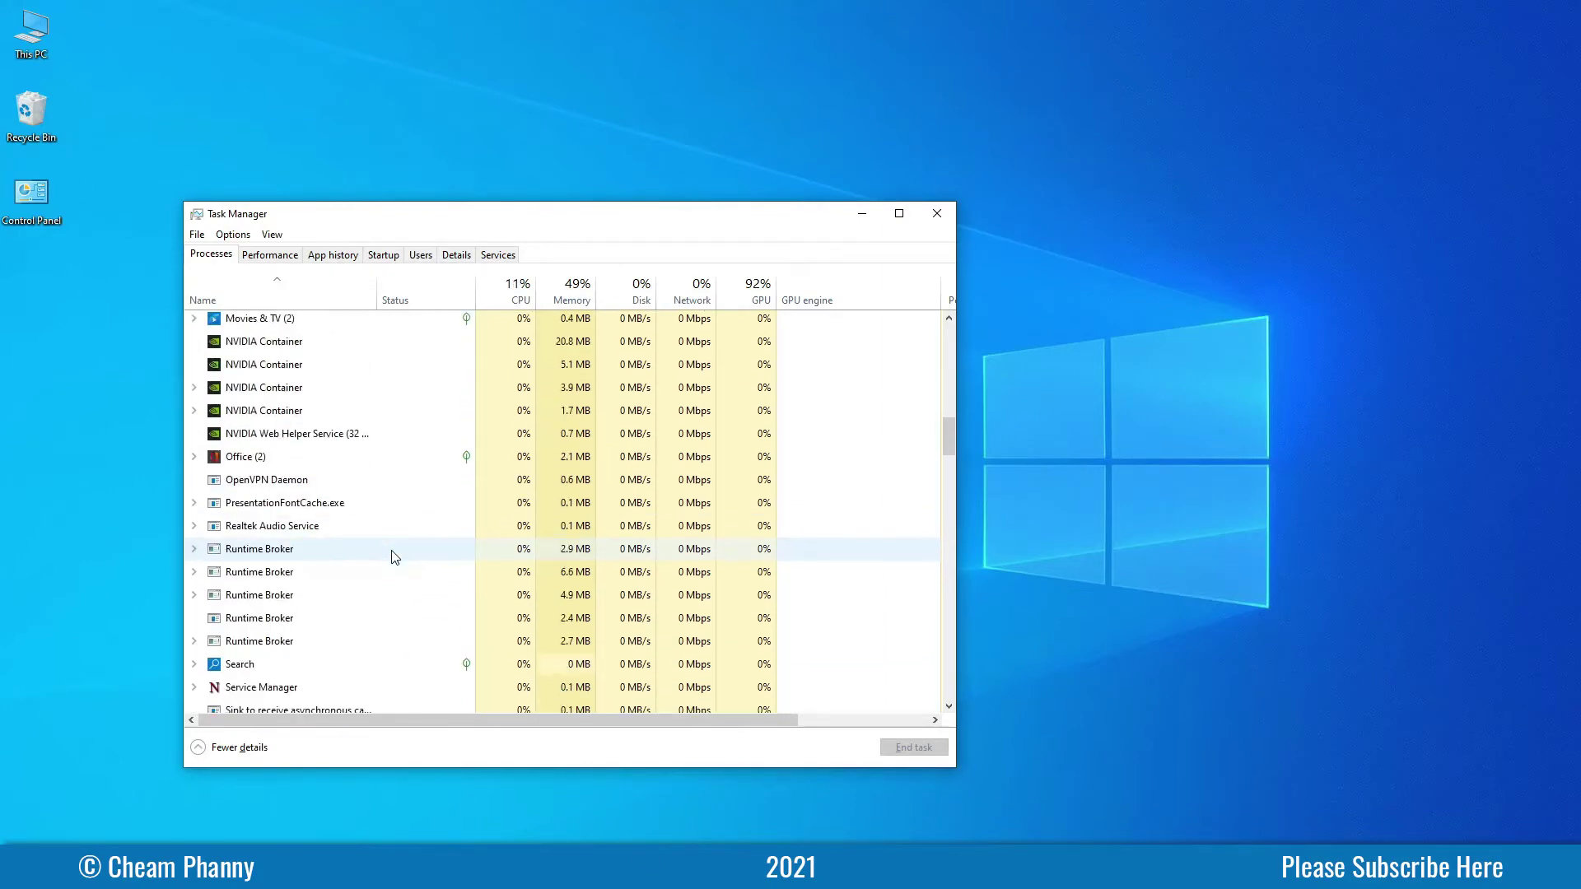
scroll(396, 562, "down", 2)
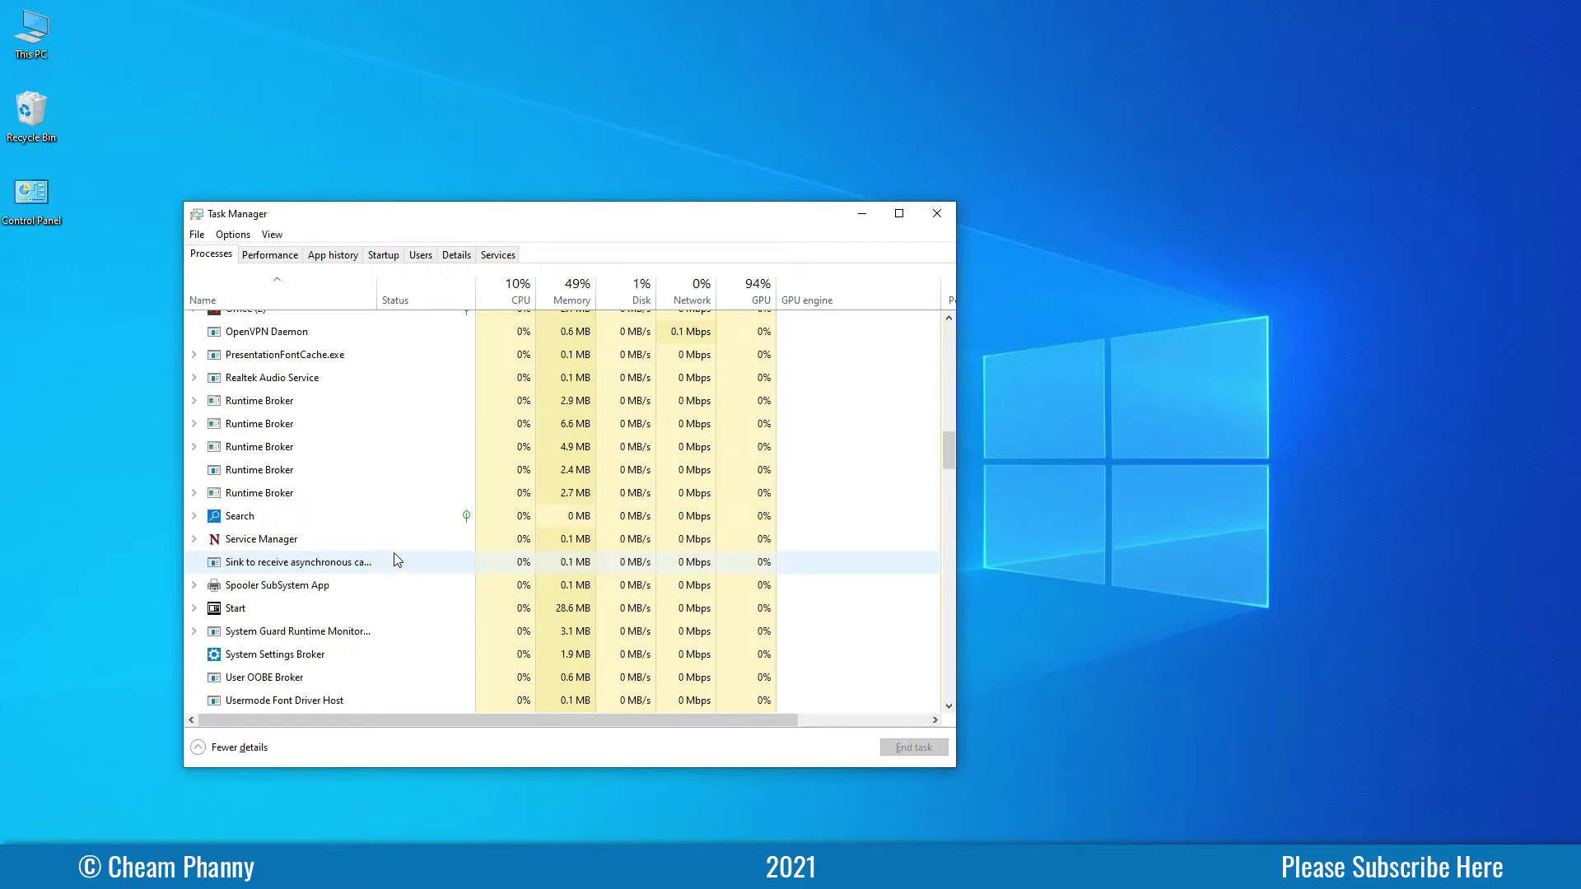
scroll(396, 563, "up", 6)
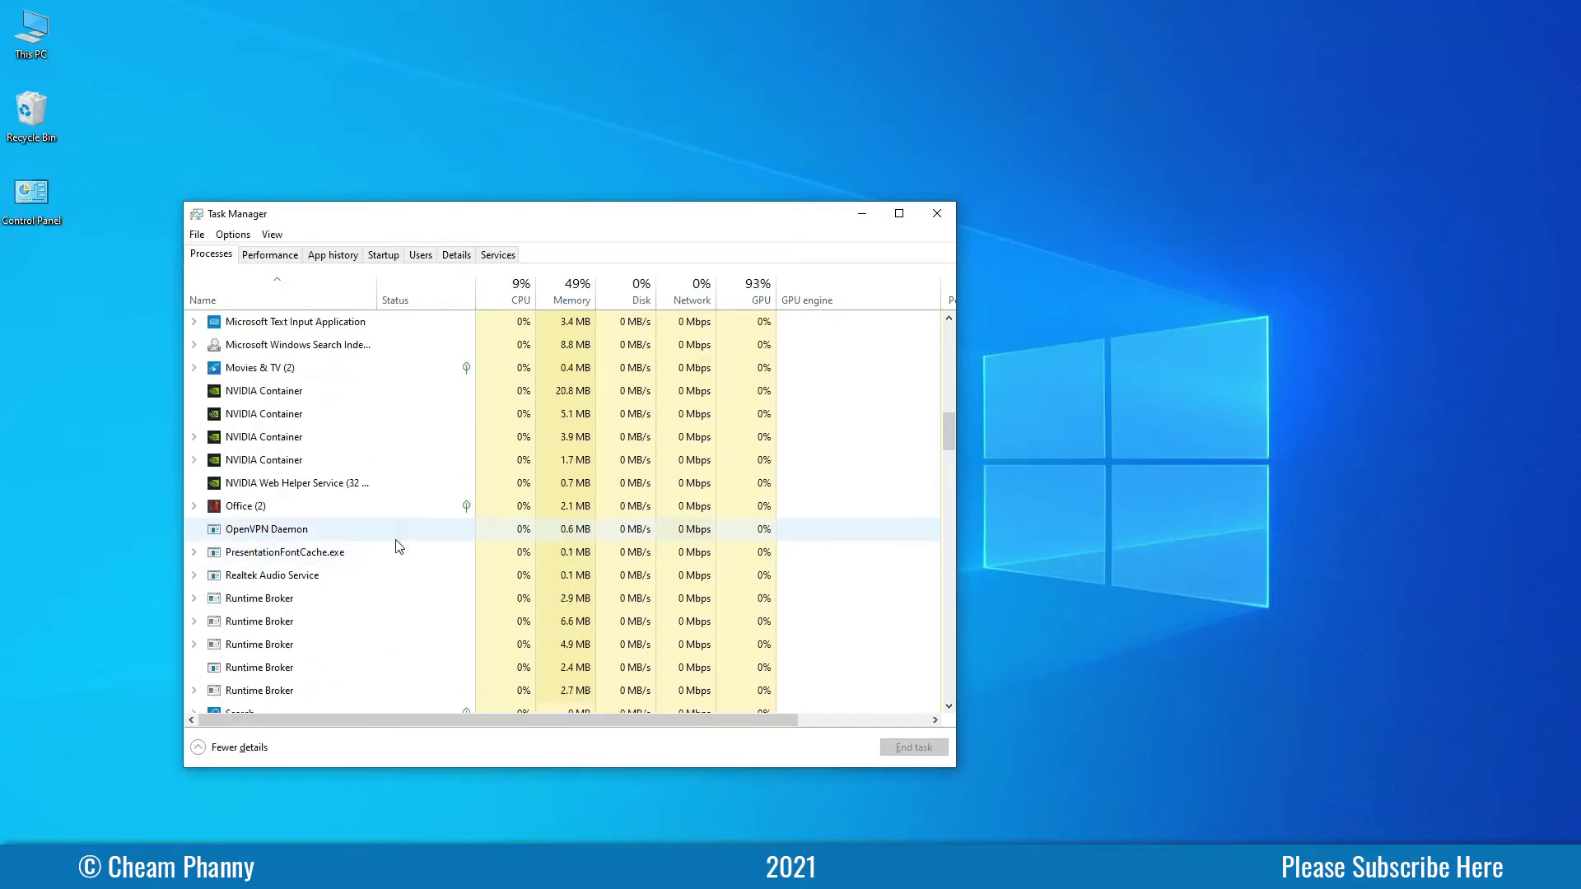
scroll(396, 527, "up", 10)
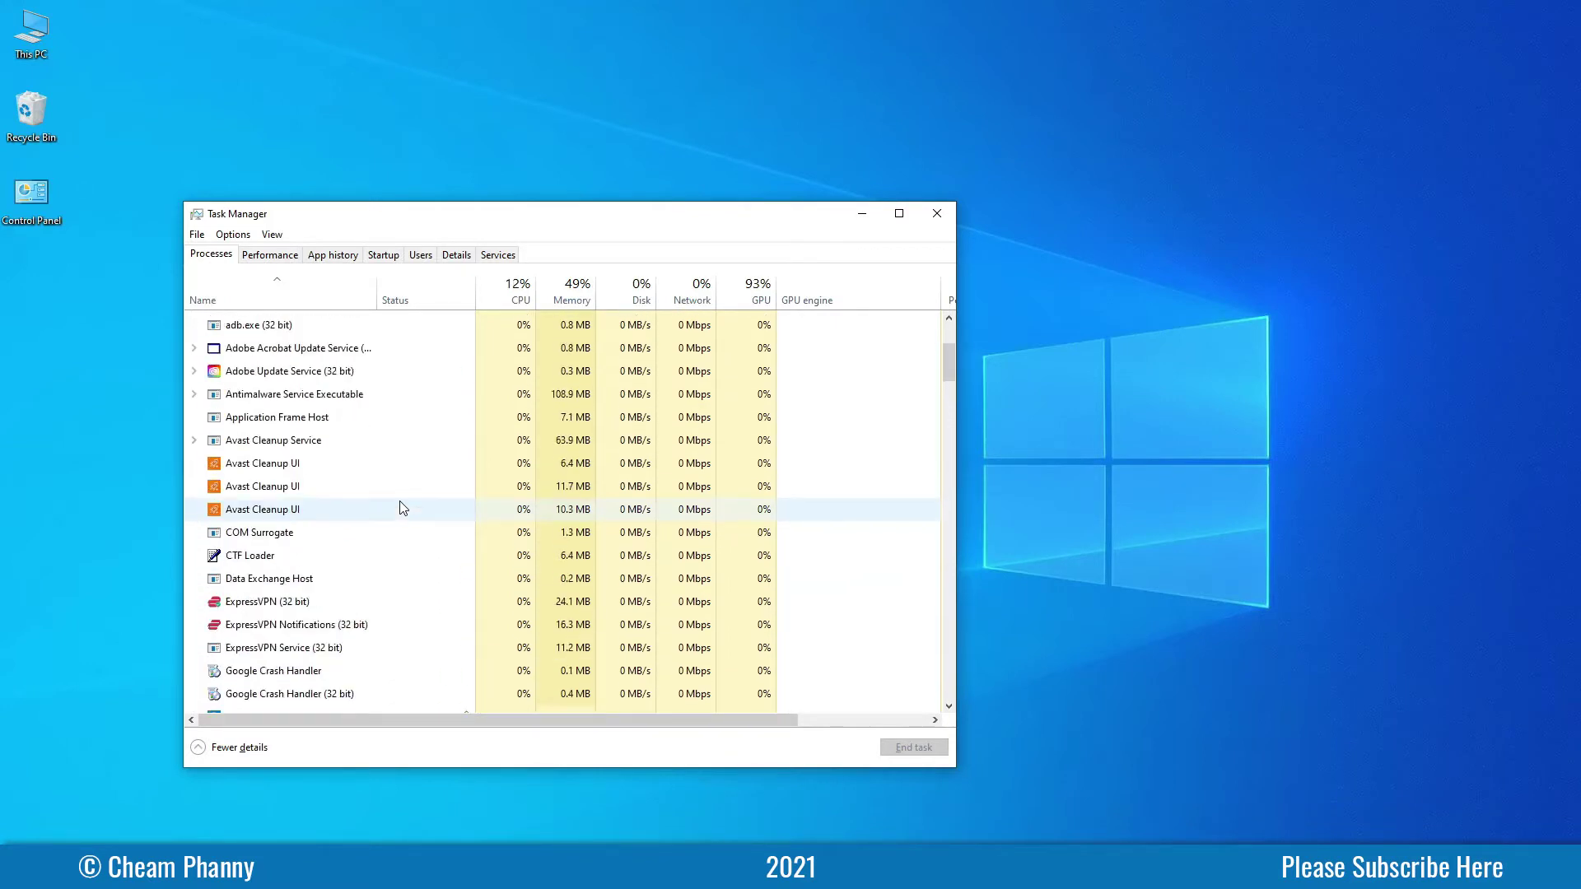
scroll(401, 504, "up", 2)
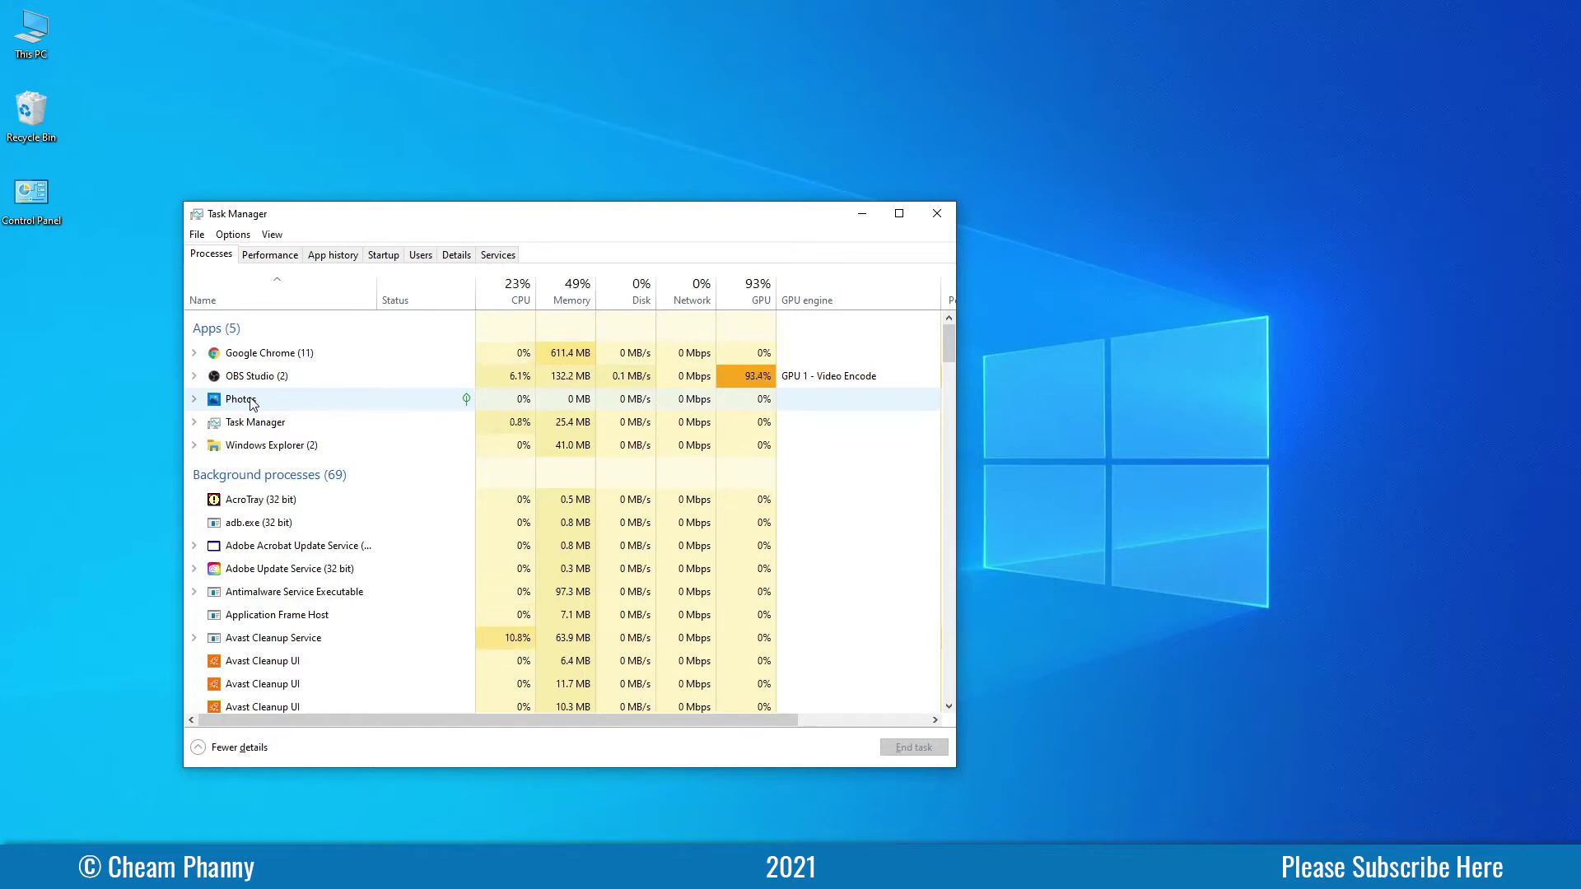
left_click_drag(451, 215, 465, 216)
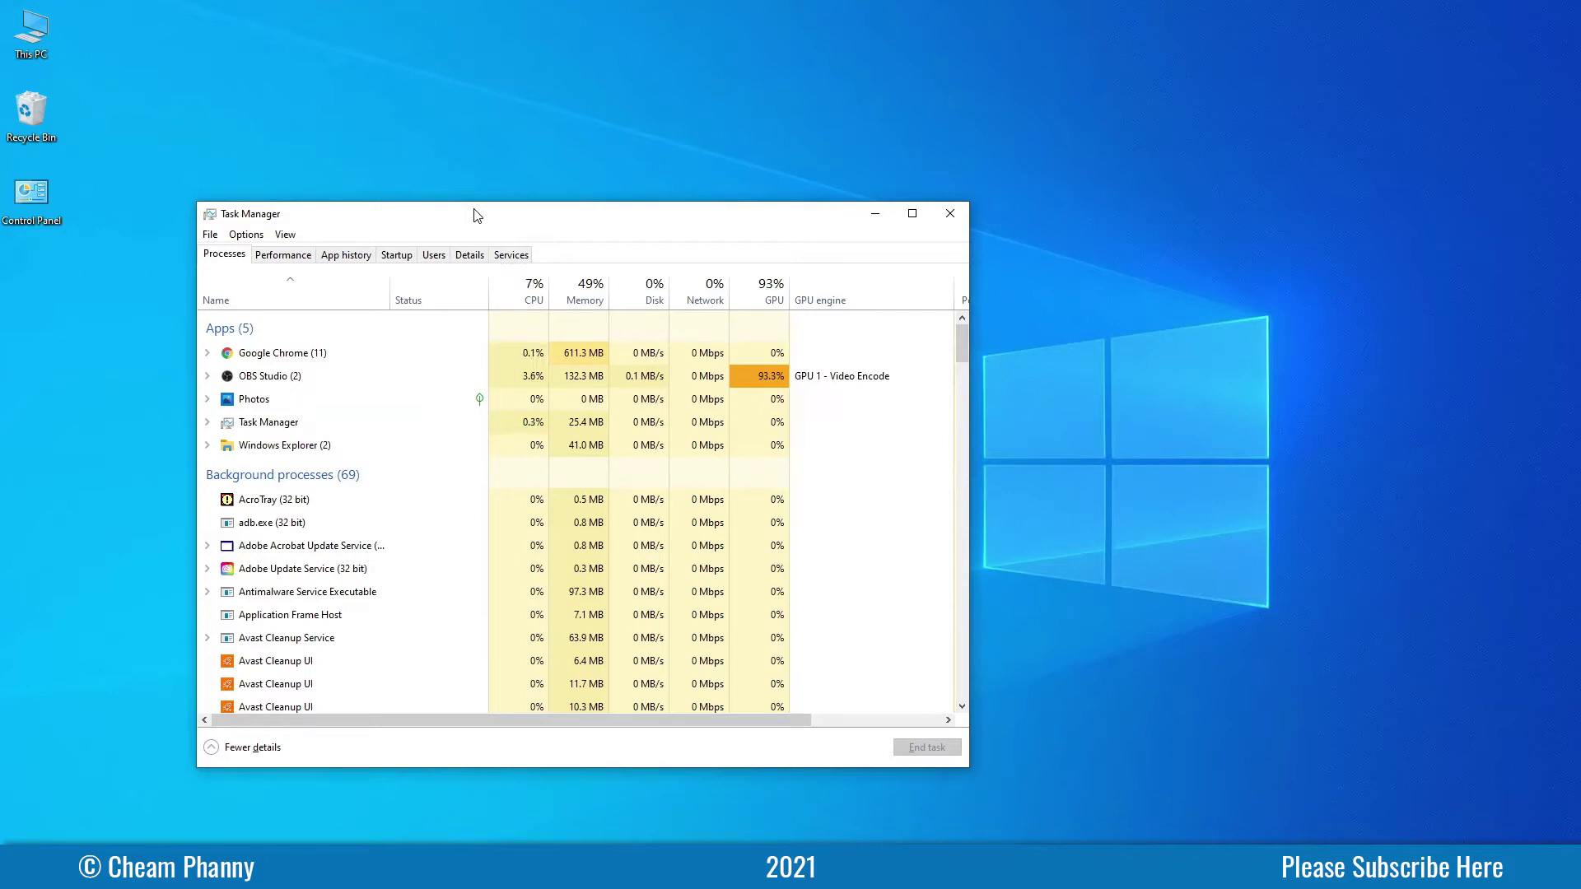
- Review the full list of startup programs with their publisher, enabled or disabled status and startup impact
left_click(397, 255)
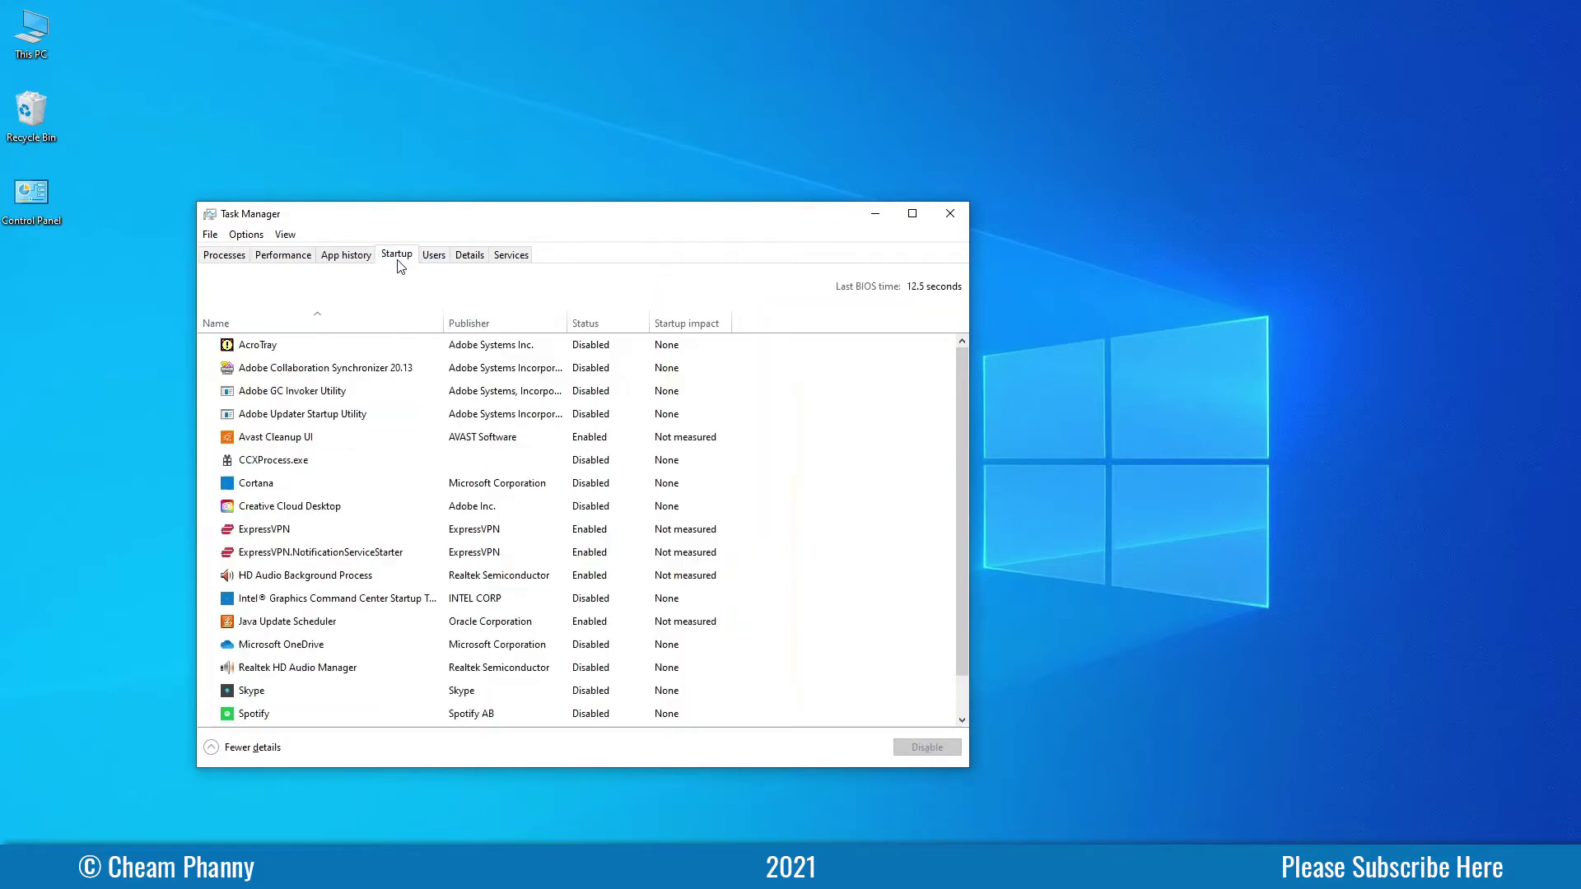
left_click_drag(506, 222, 487, 220)
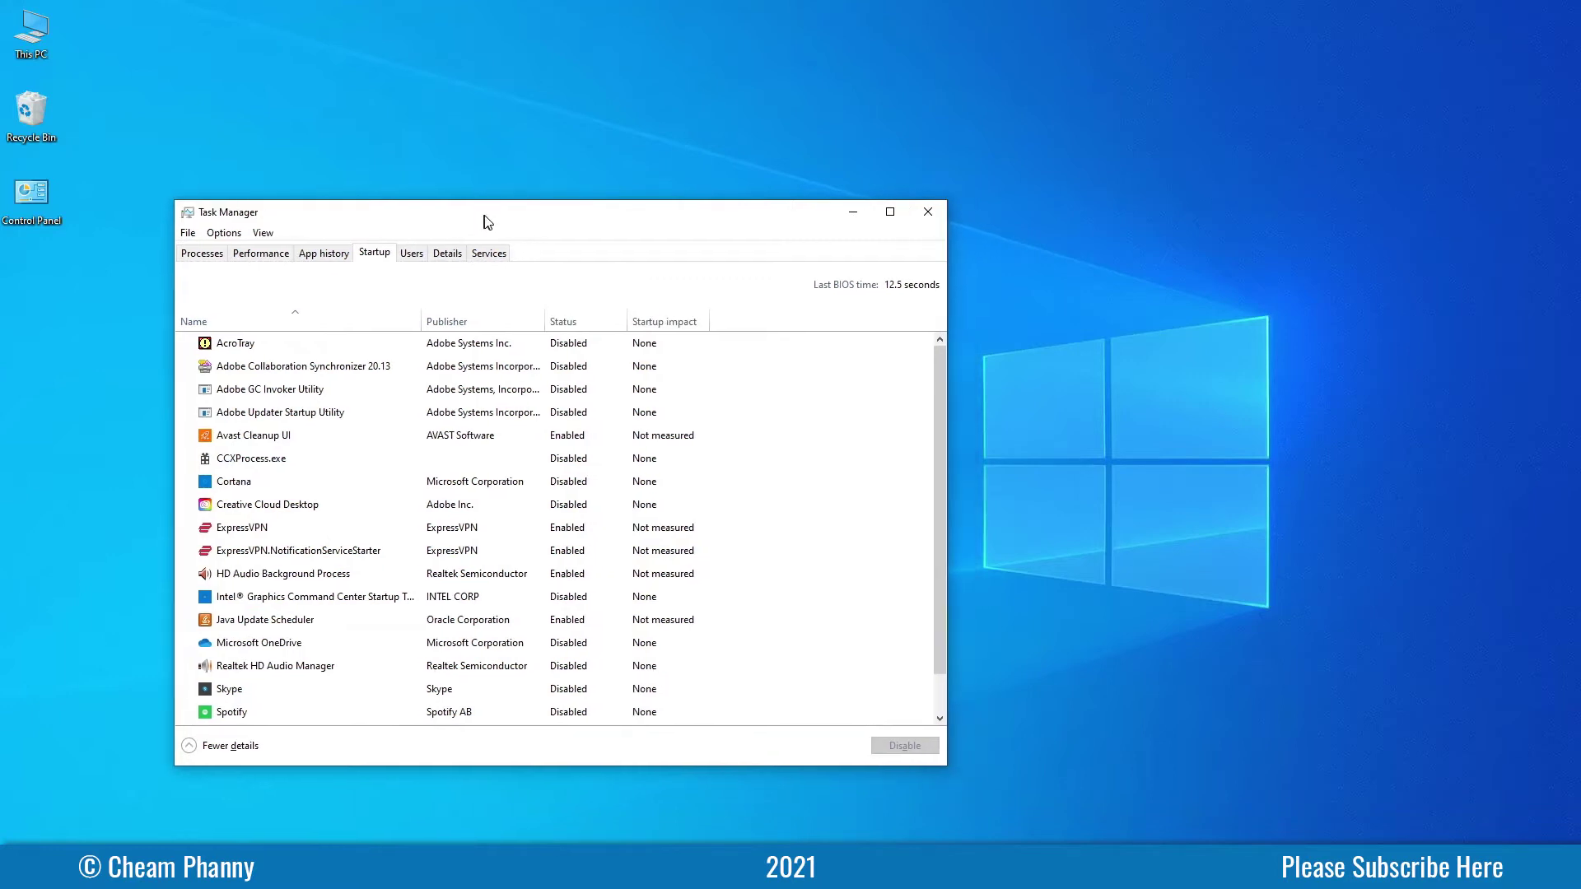
scroll(329, 622, "down", 1)
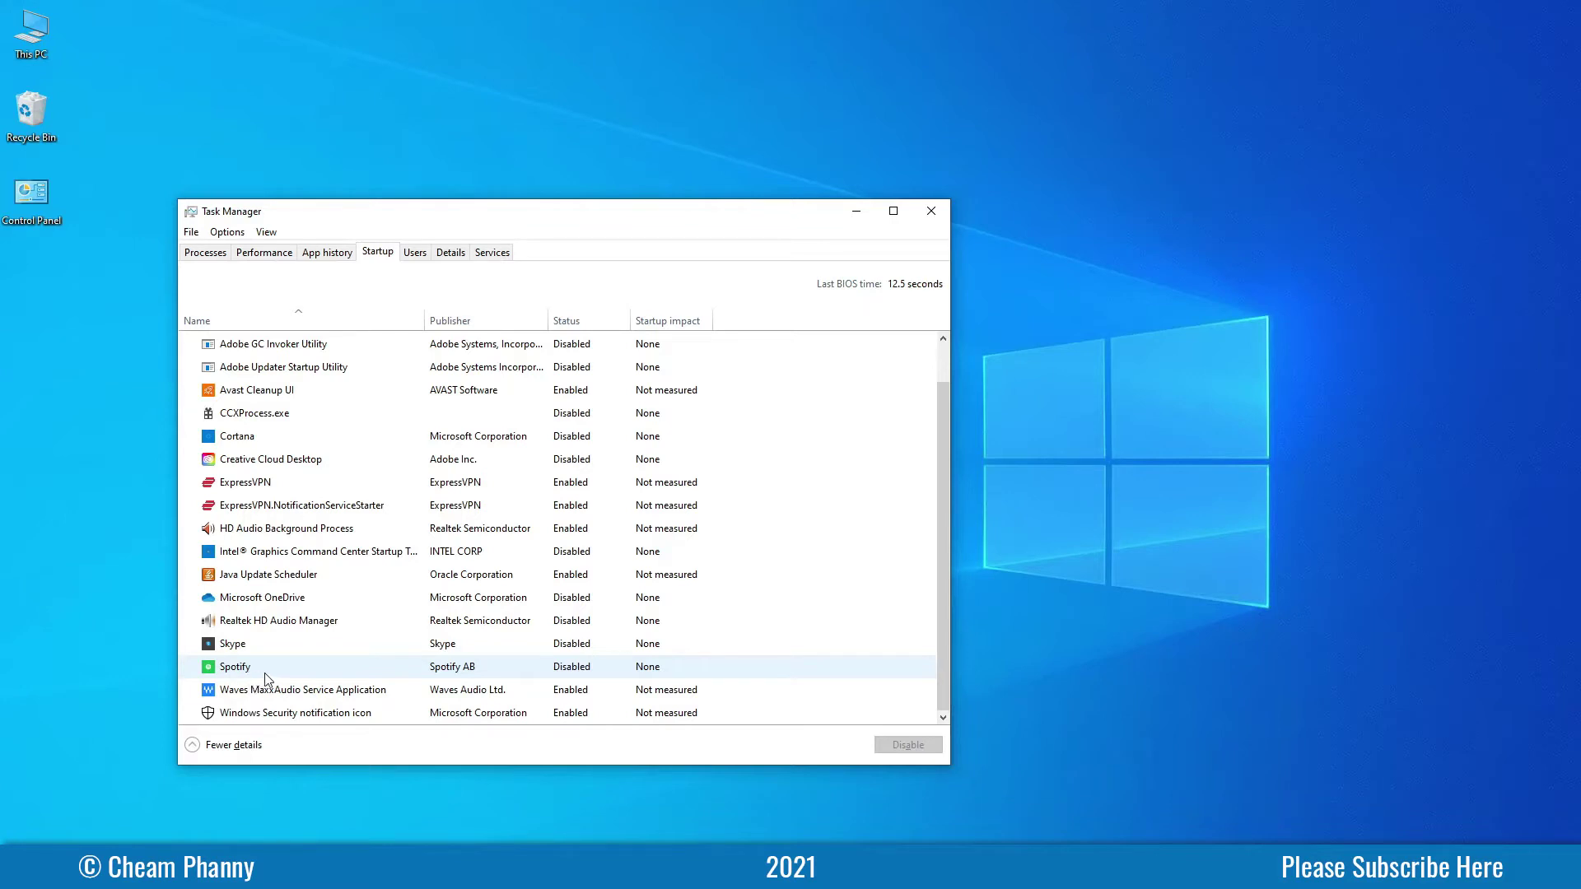
scroll(268, 680, "up", 1)
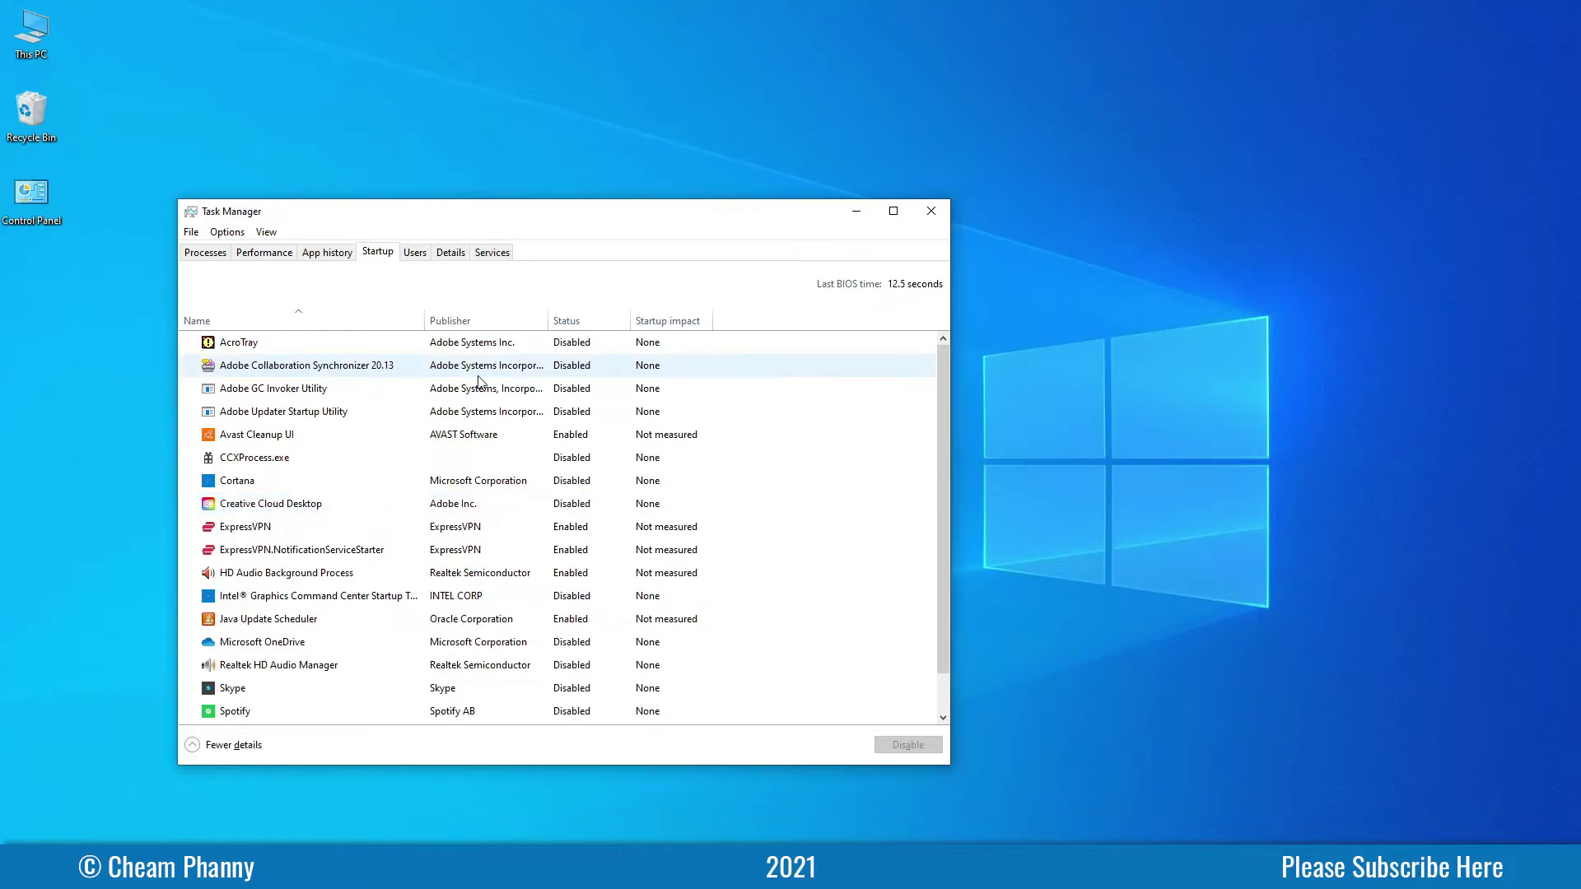
left_click_drag(624, 220, 641, 226)
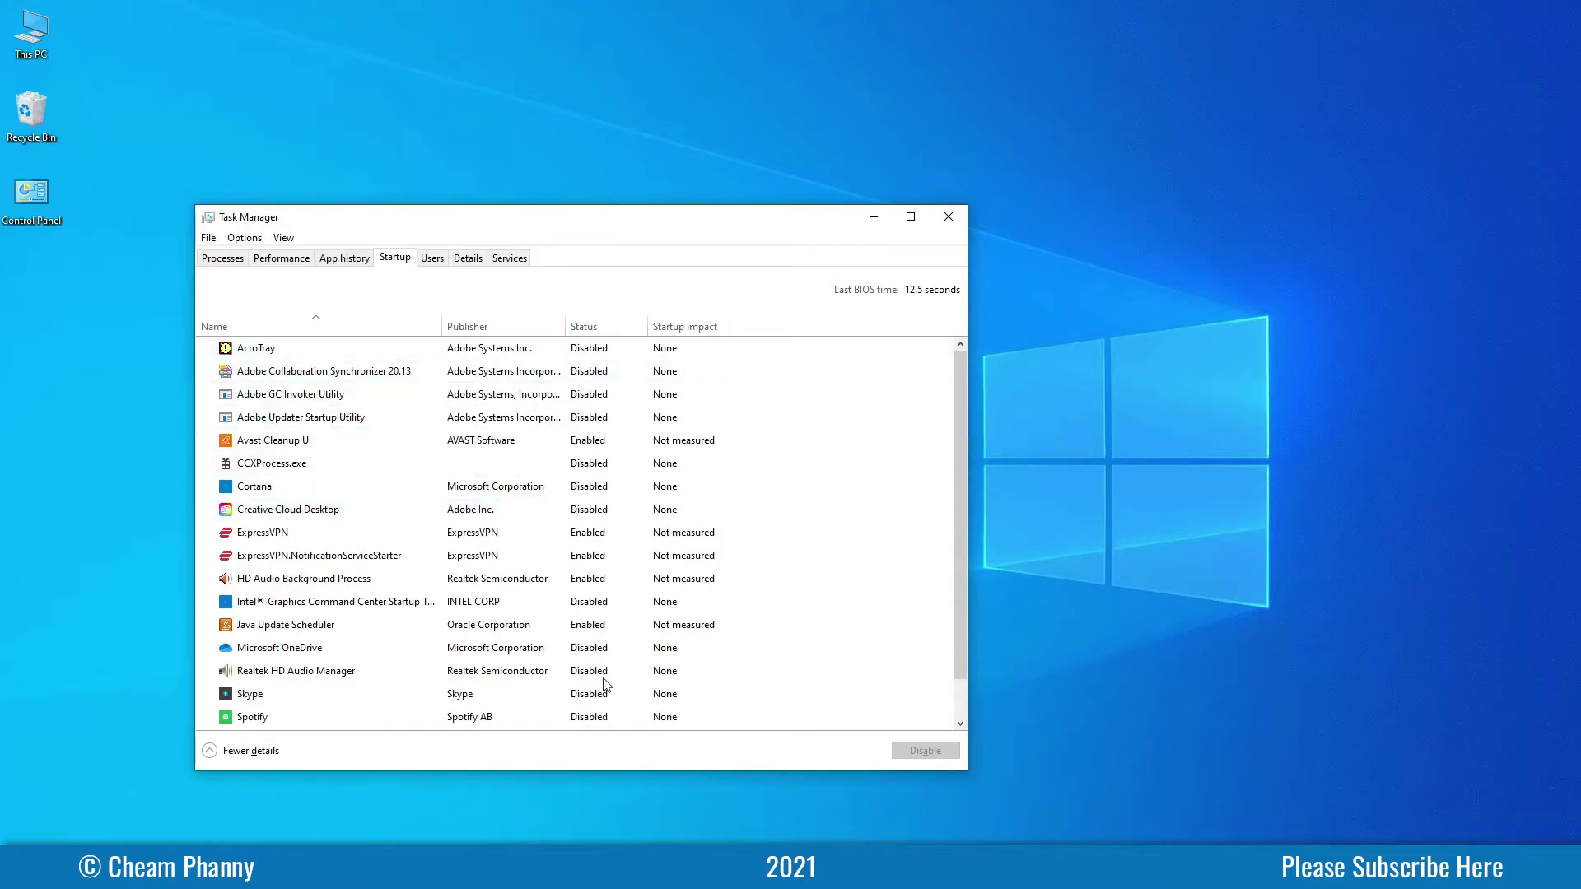
scroll(606, 701, "down", 1)
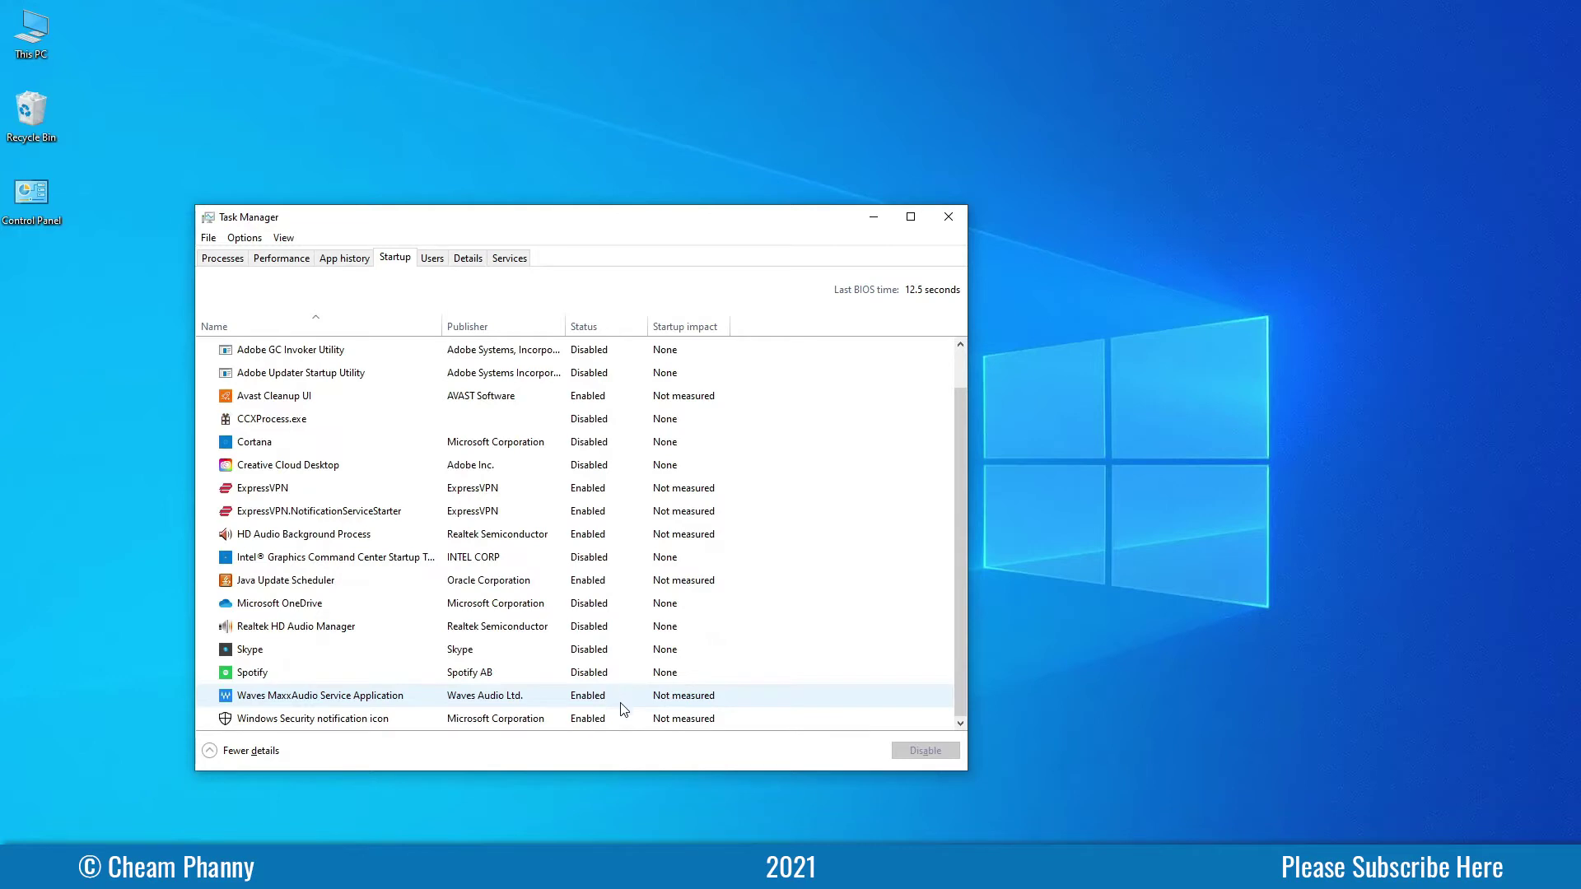
left_click_drag(680, 217, 681, 232)
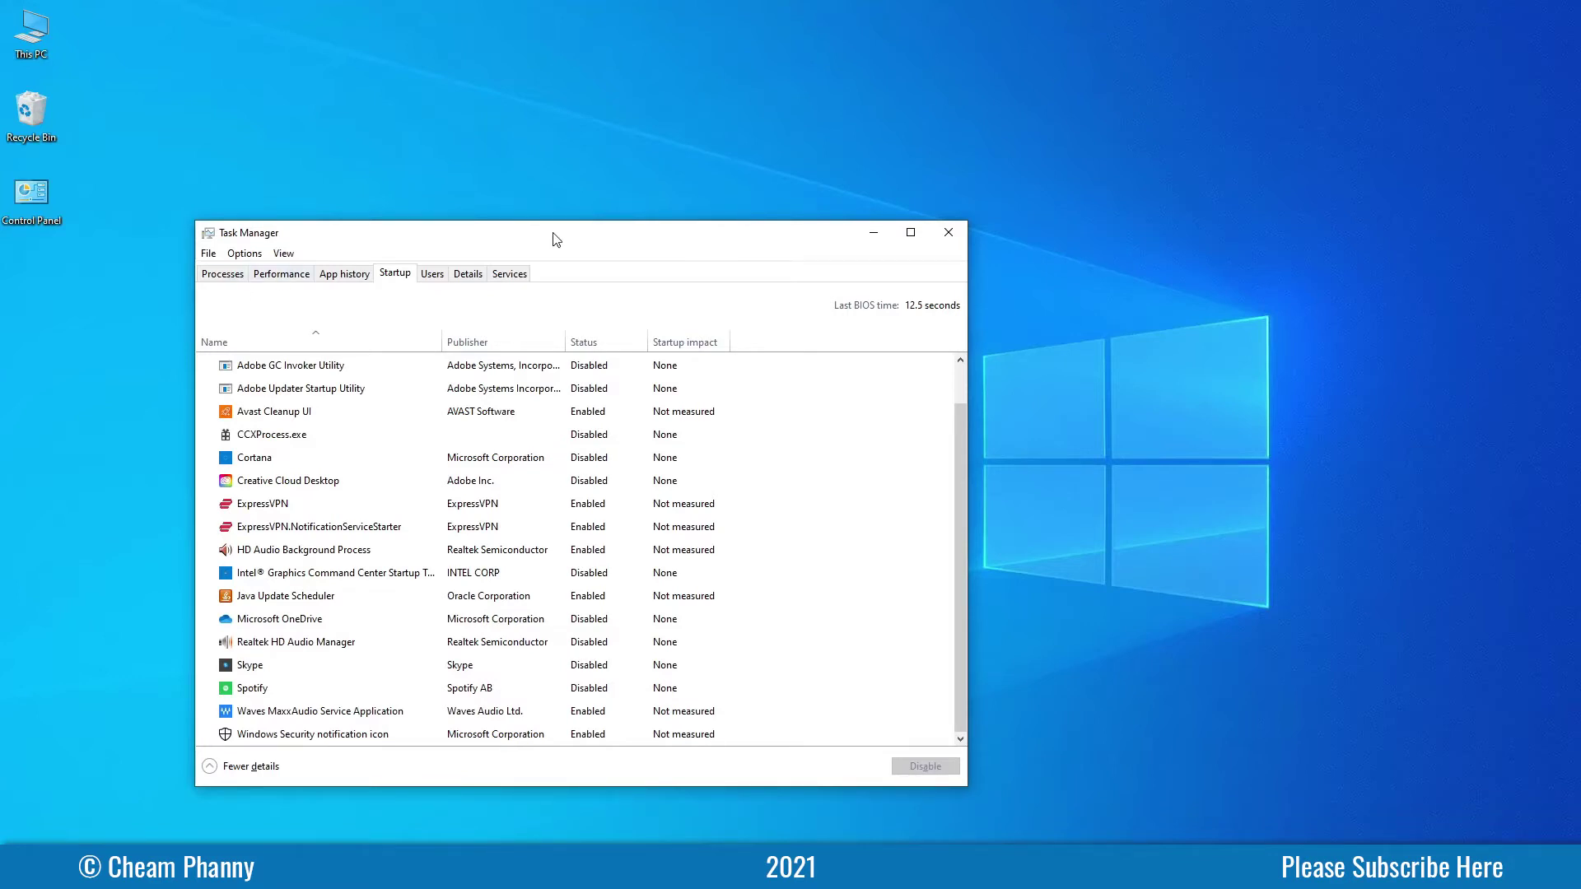
left_click_drag(549, 235, 556, 240)
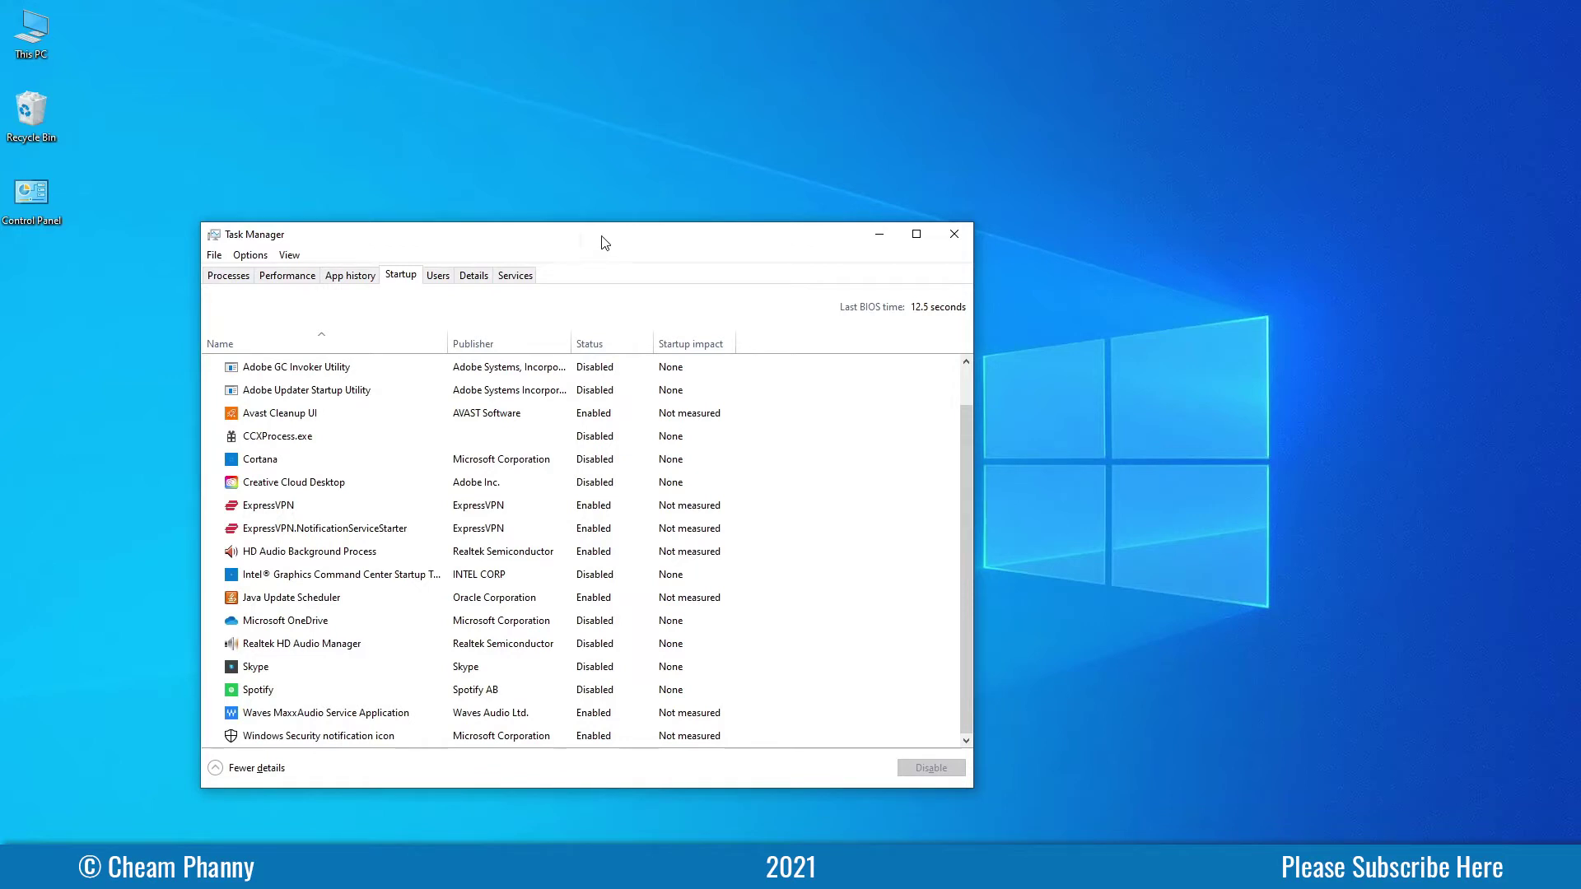
left_click_drag(612, 243, 615, 247)
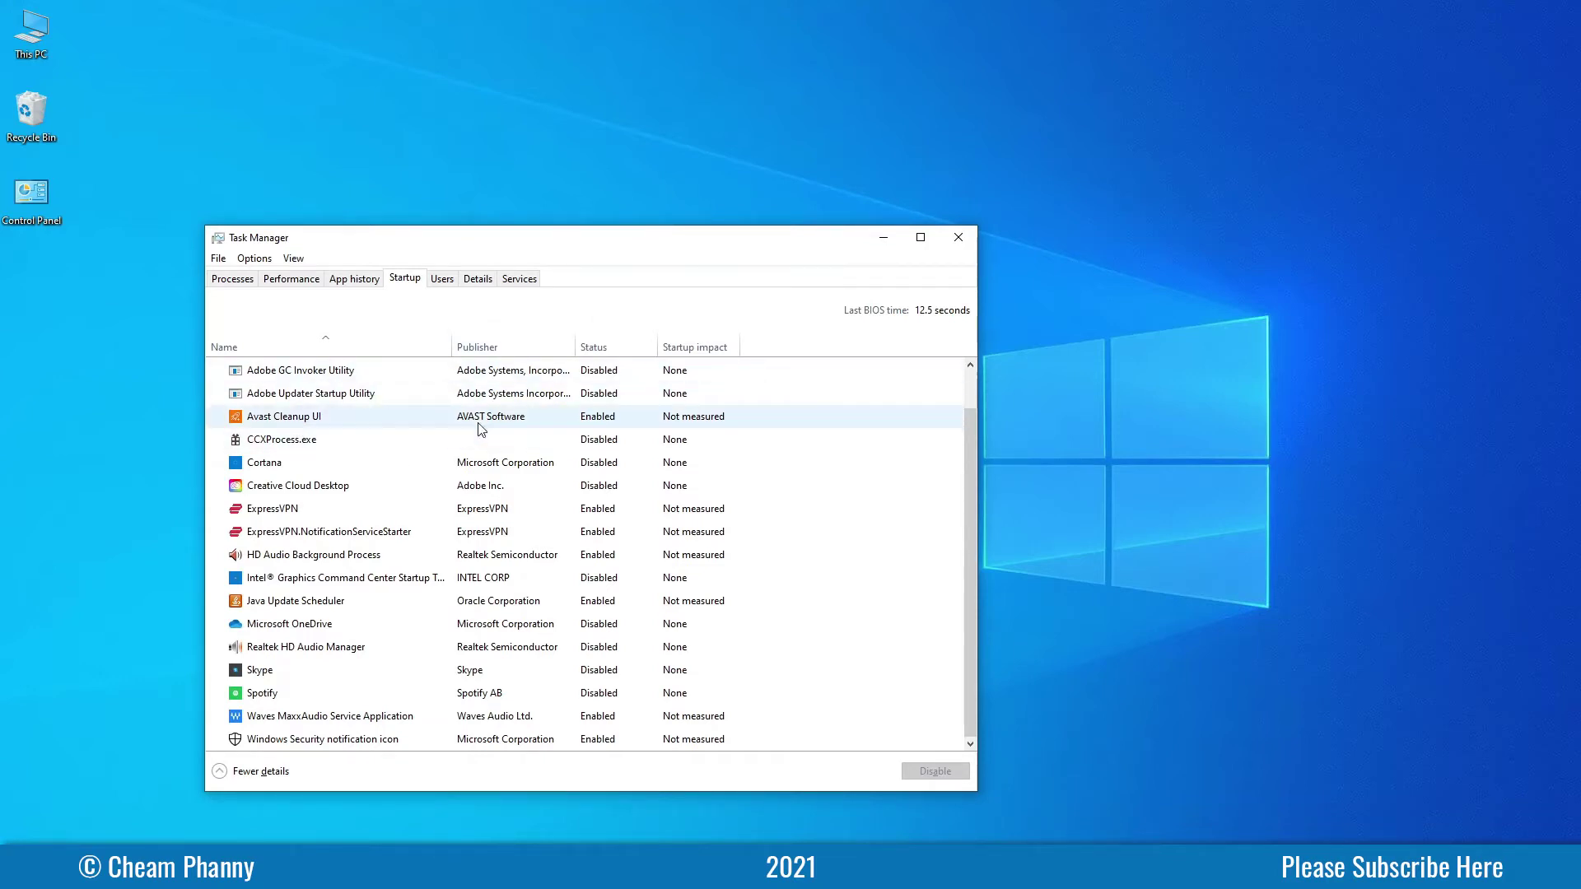
- Disable Avast Cleanup UI so that it does not run at Windows startup
left_click(425, 419)
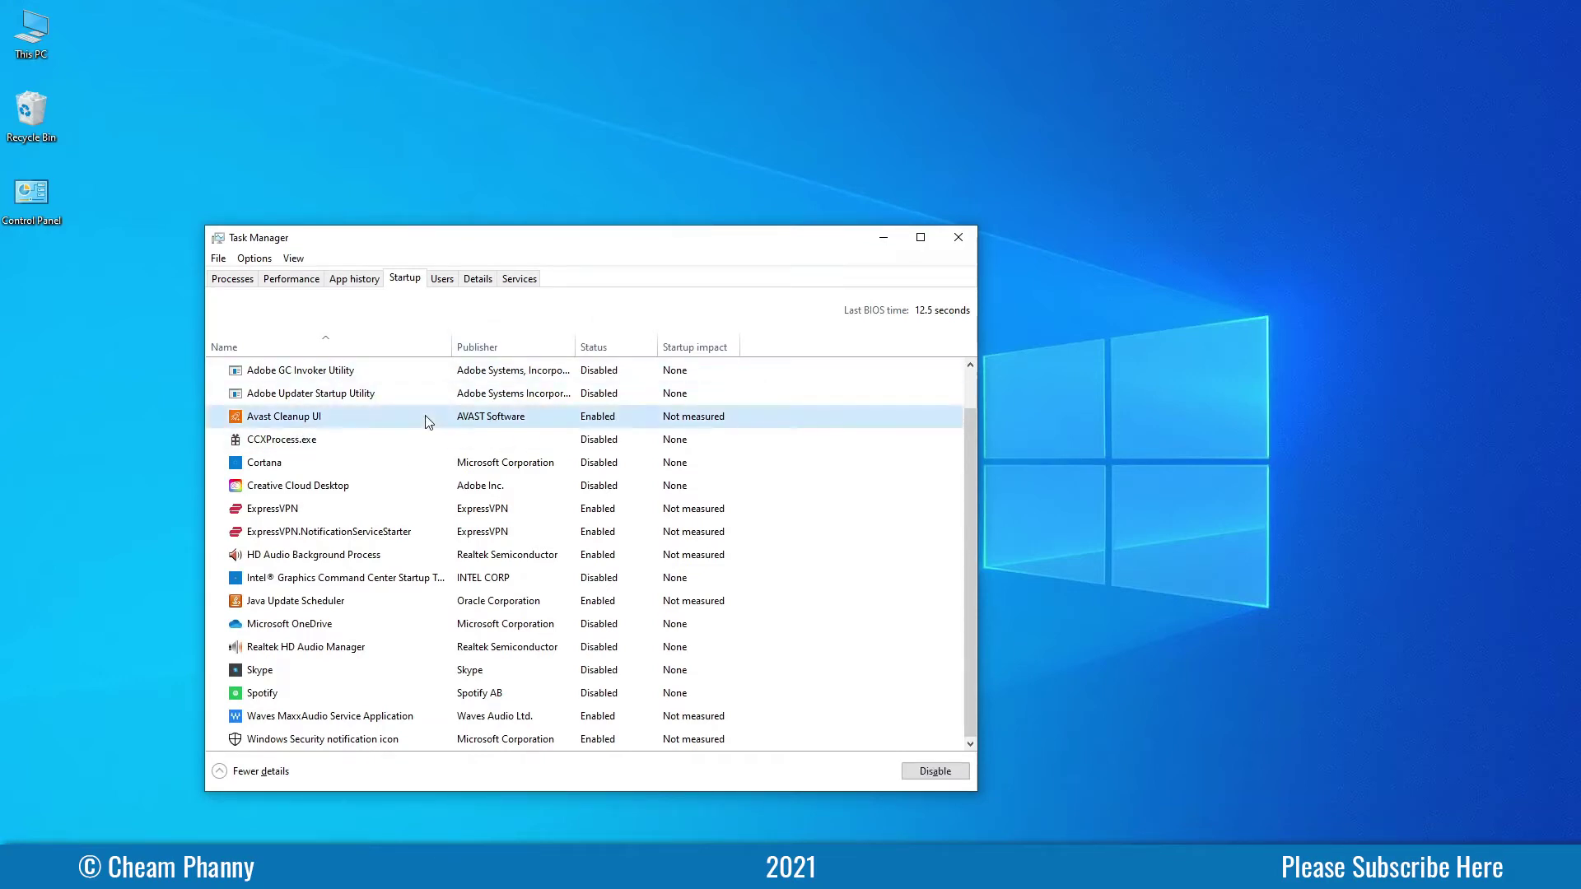
right_click(580, 423)
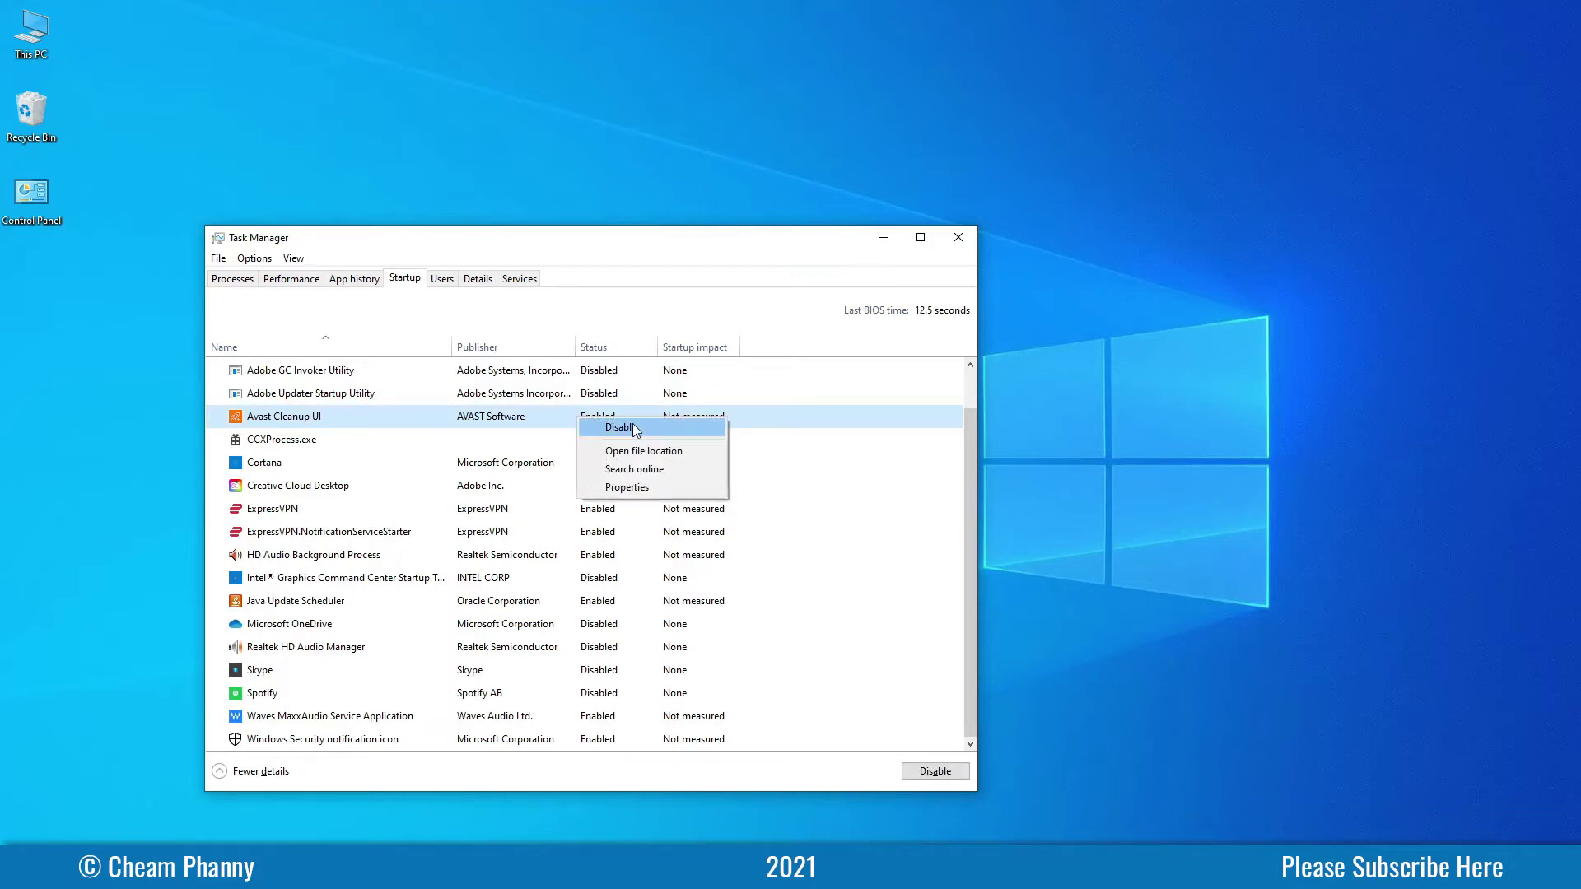
left_click(407, 422)
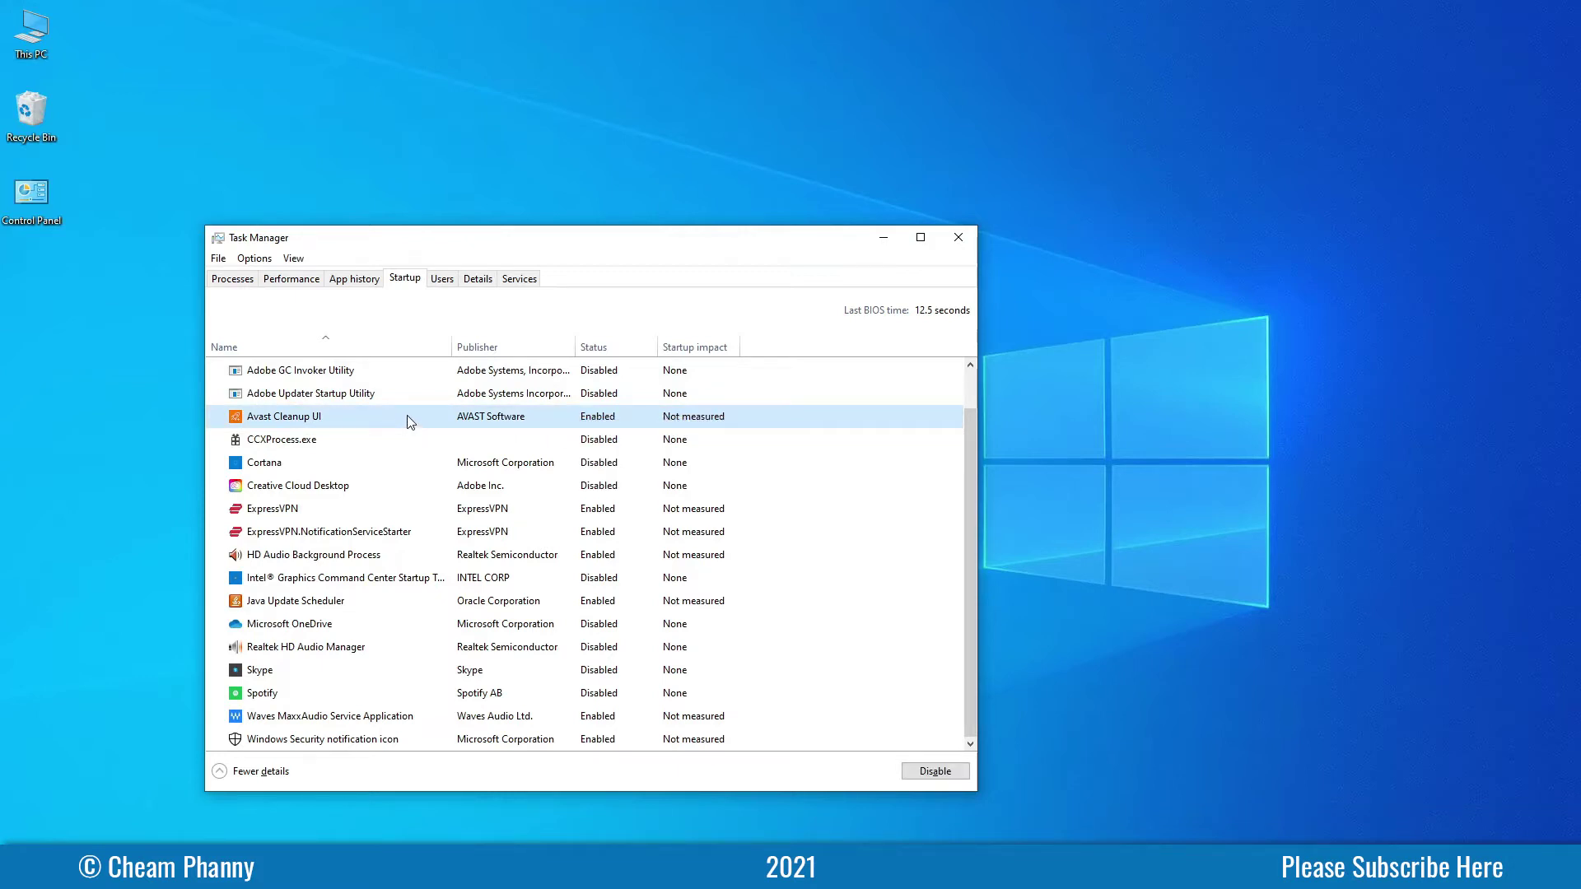
left_click(930, 774)
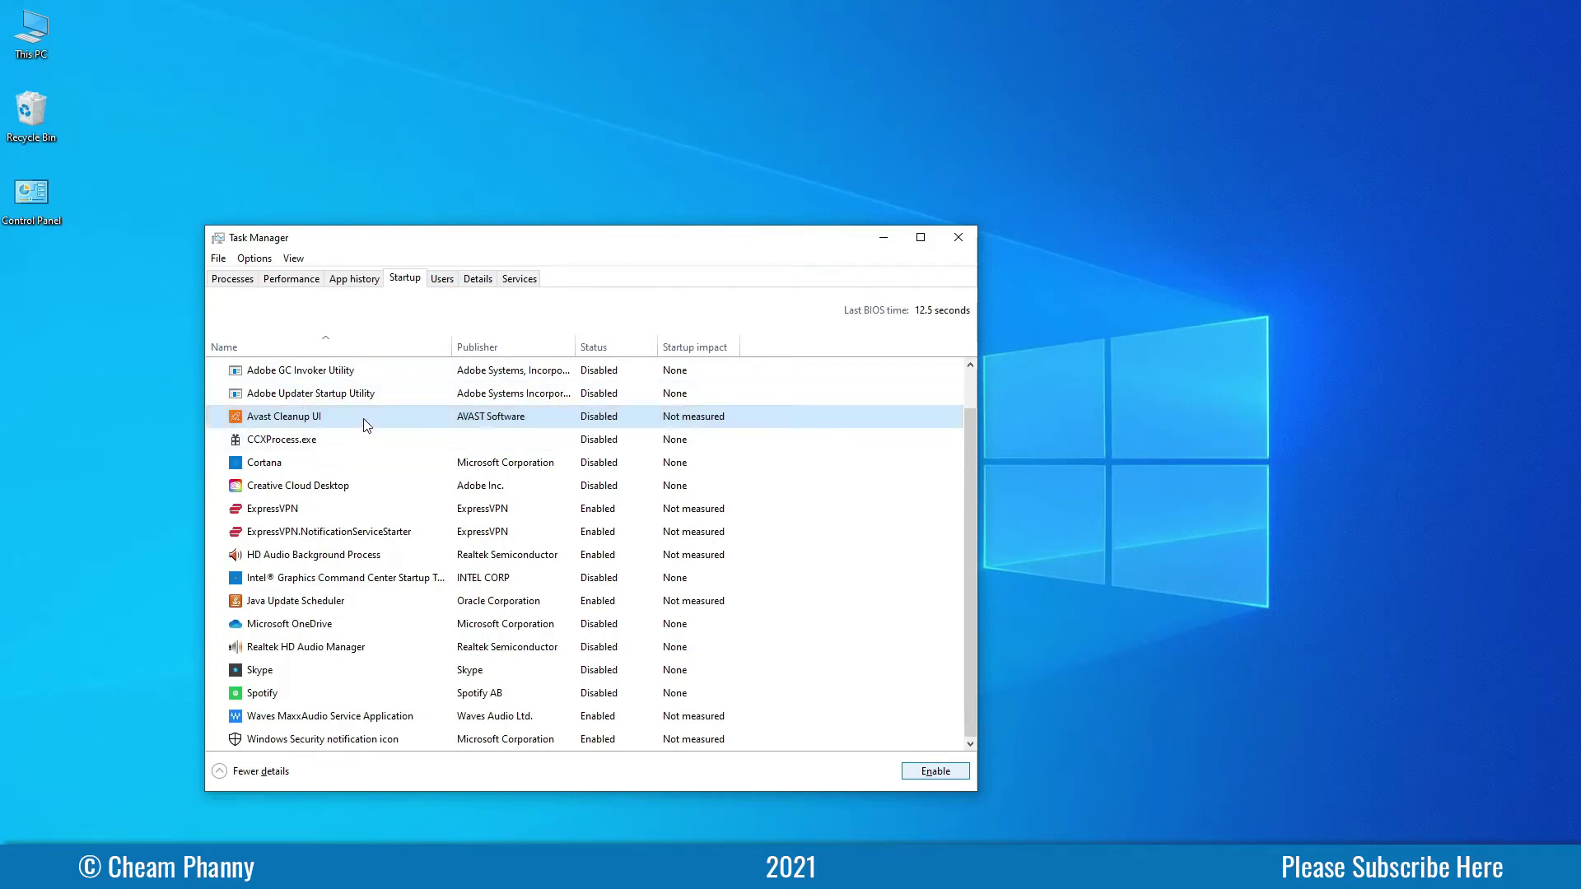
left_click_drag(584, 245, 572, 245)
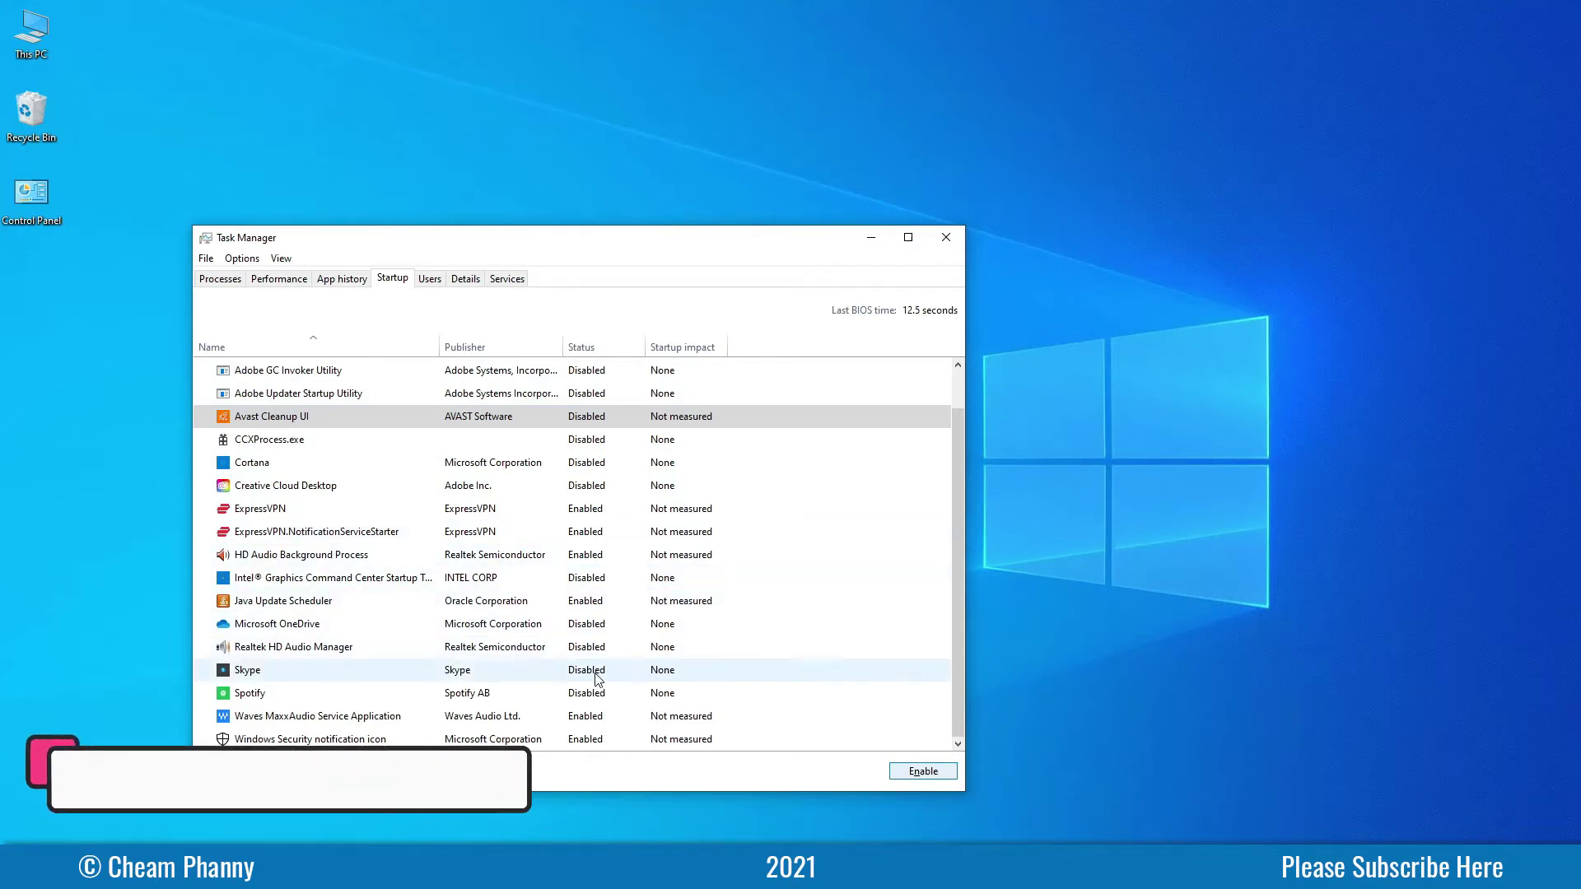
left_click(593, 738)
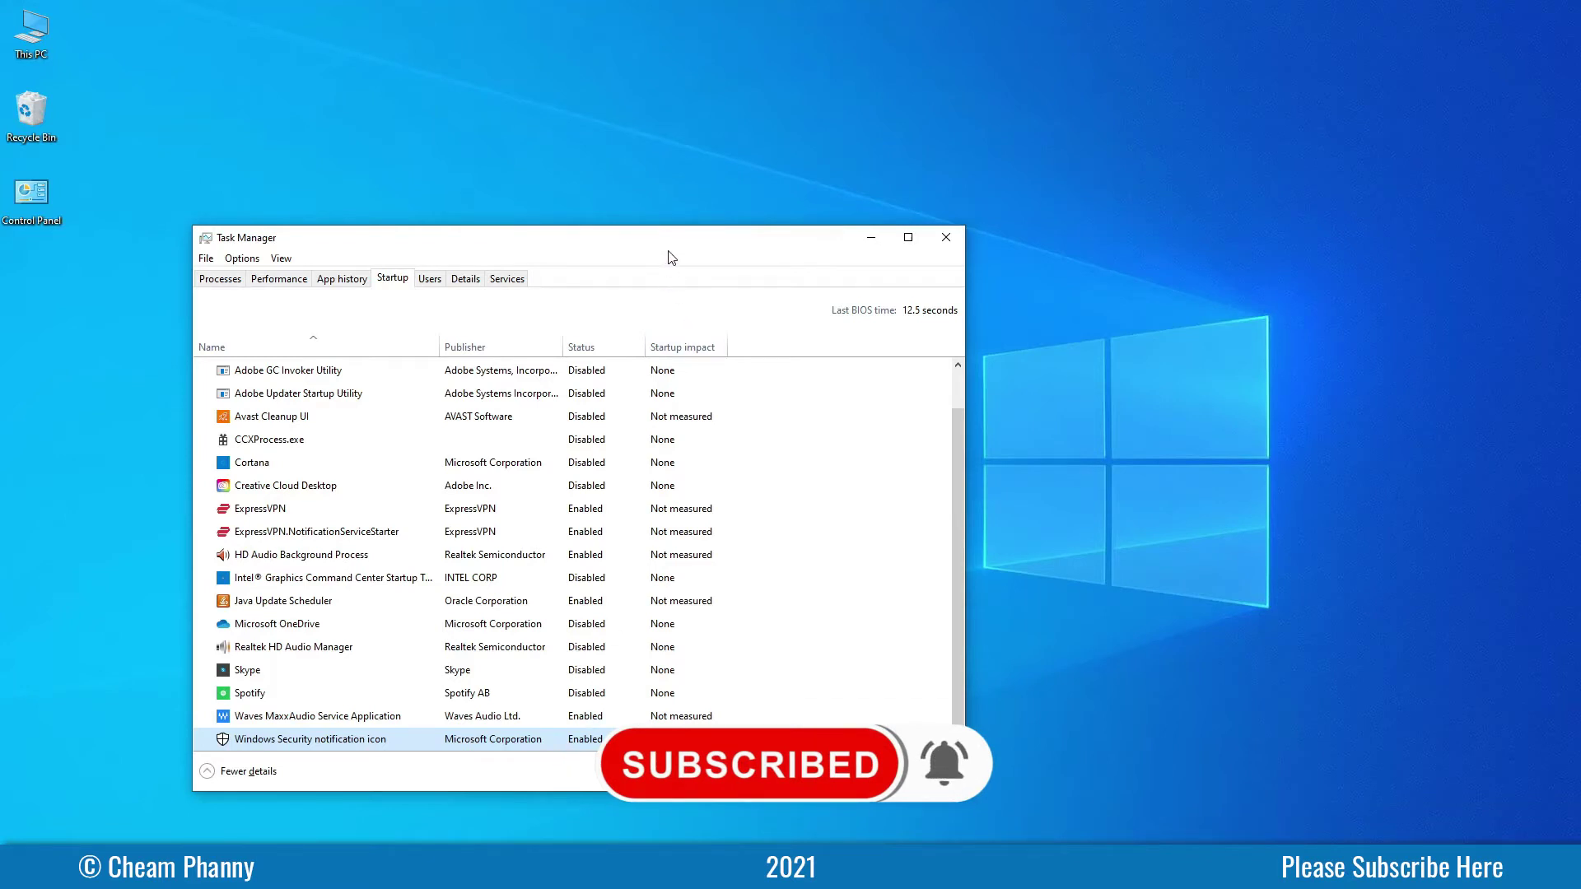
mouse_move(673, 249)
left_mouse_down()
mouse_move(700, 252)
mouse_move(682, 261)
left_mouse_up()
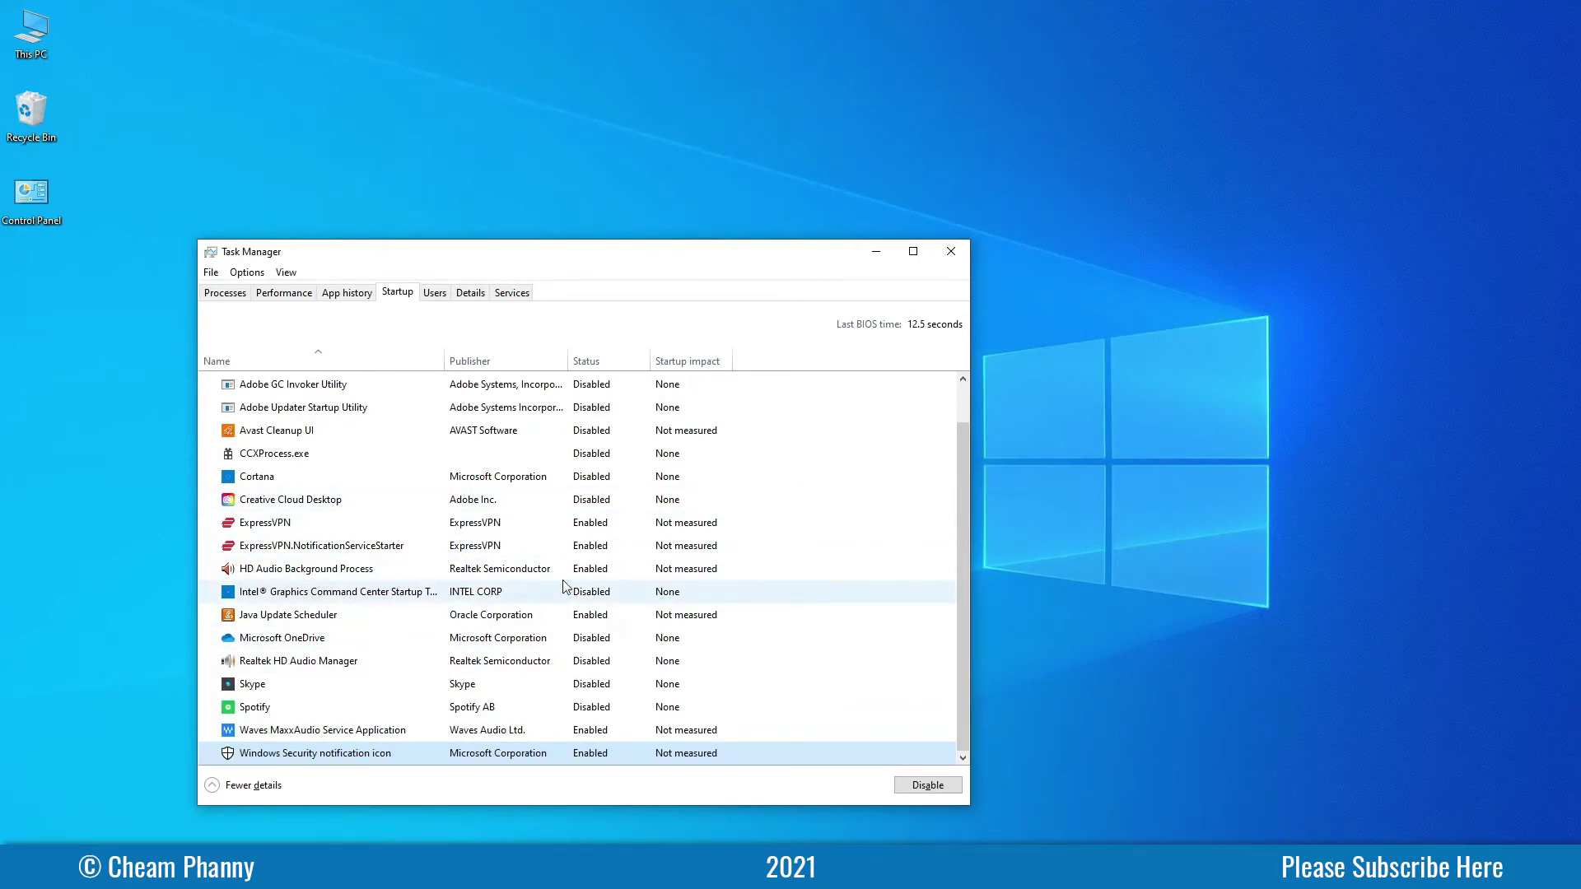
left_click_drag(582, 258, 605, 215)
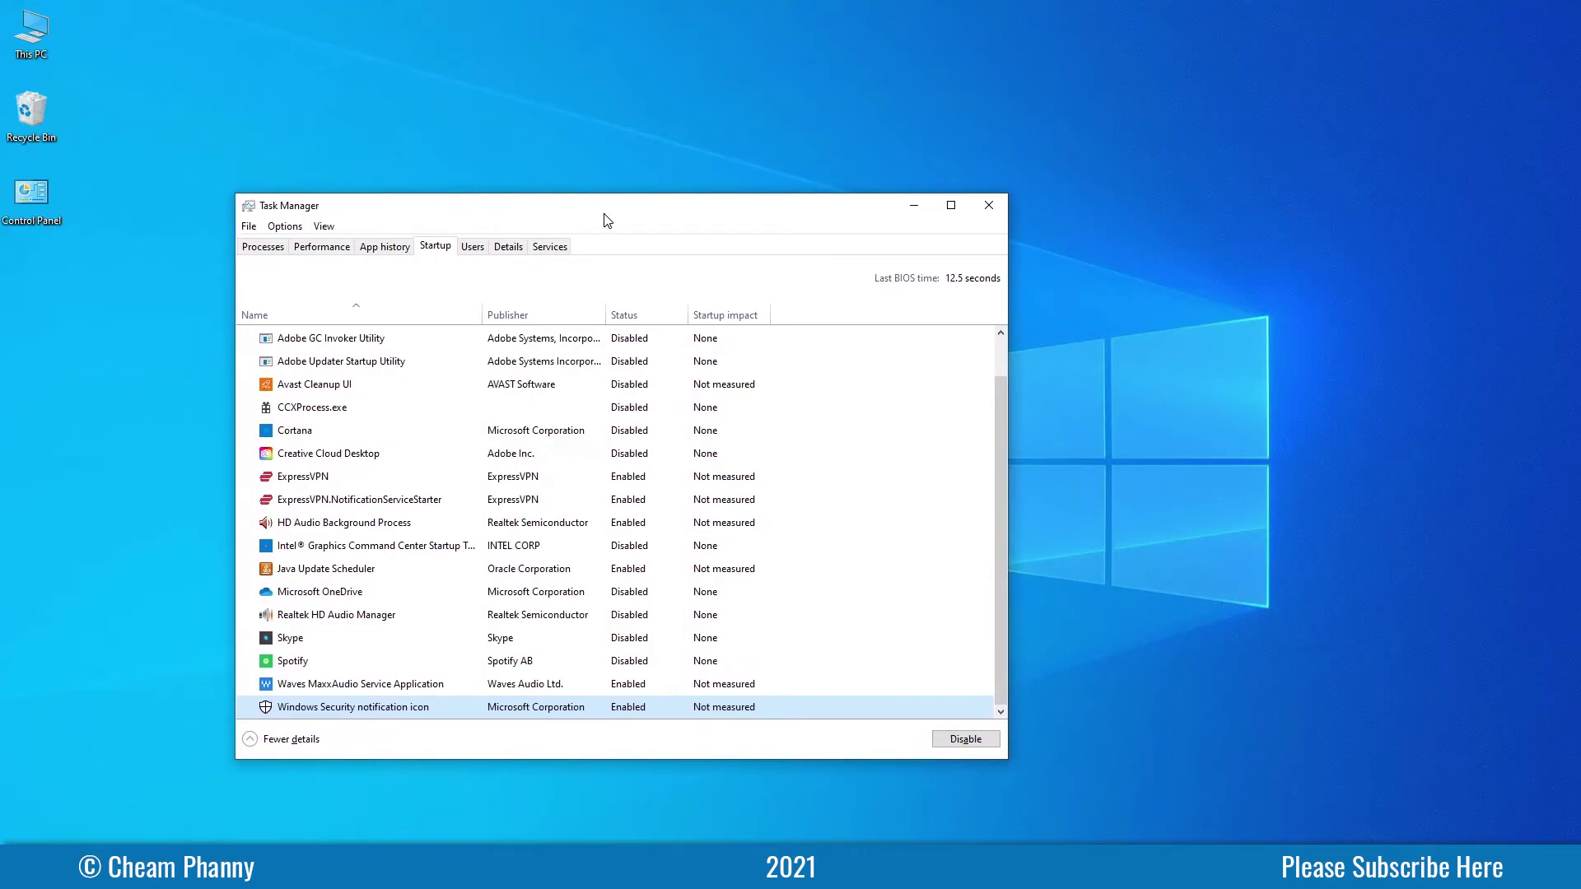
- Minimize Task Manager and bring up the Background apps page of the Windows privacy settings
left_click(913, 205)
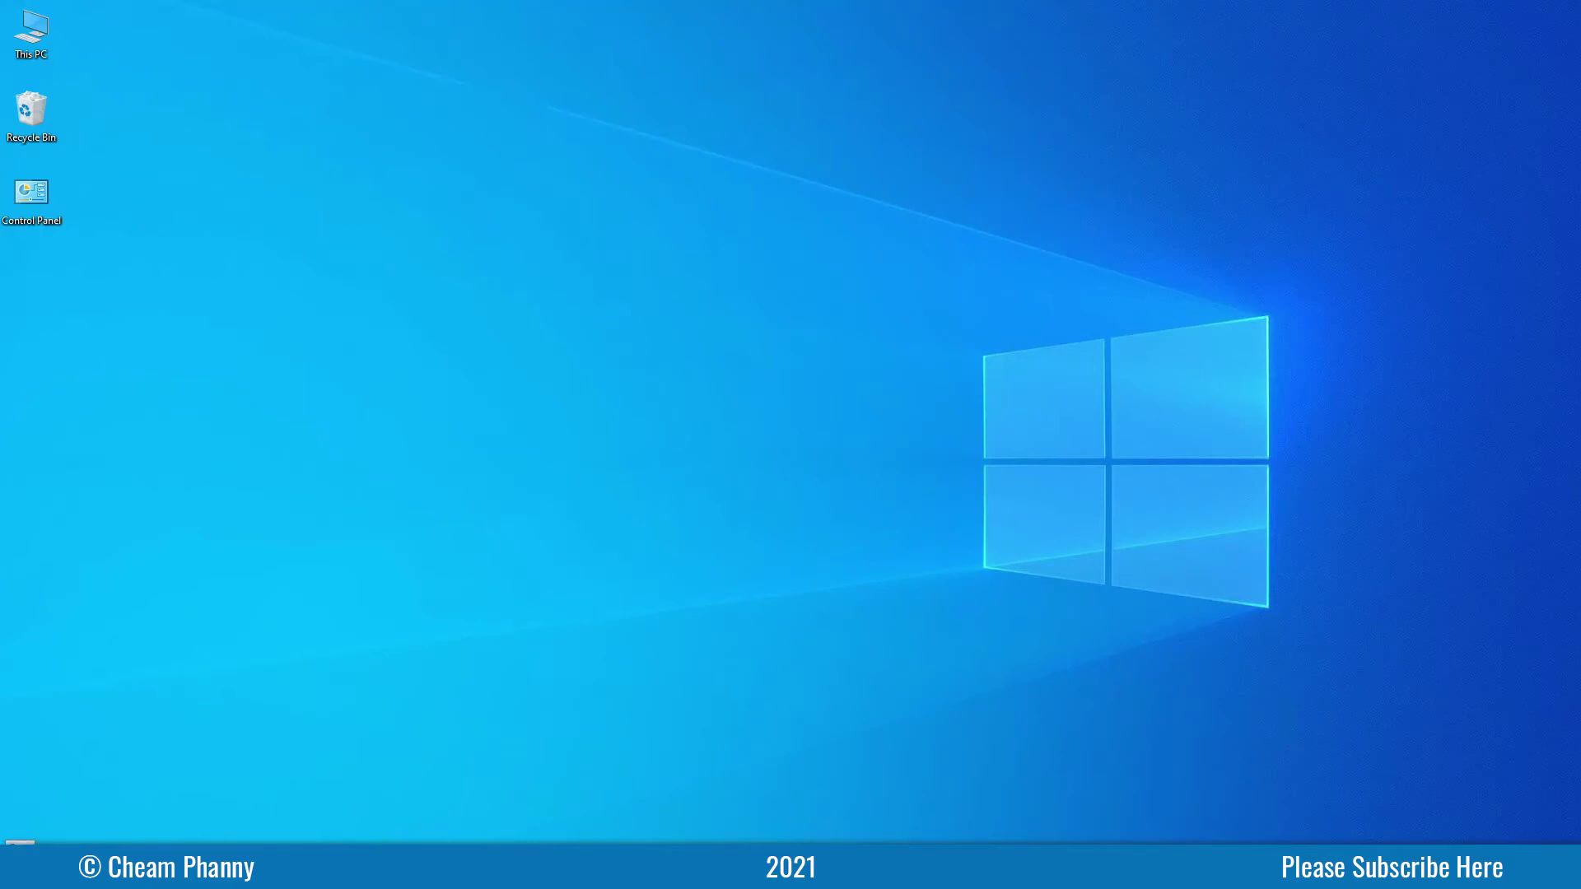
key("super")
left_click(25, 798)
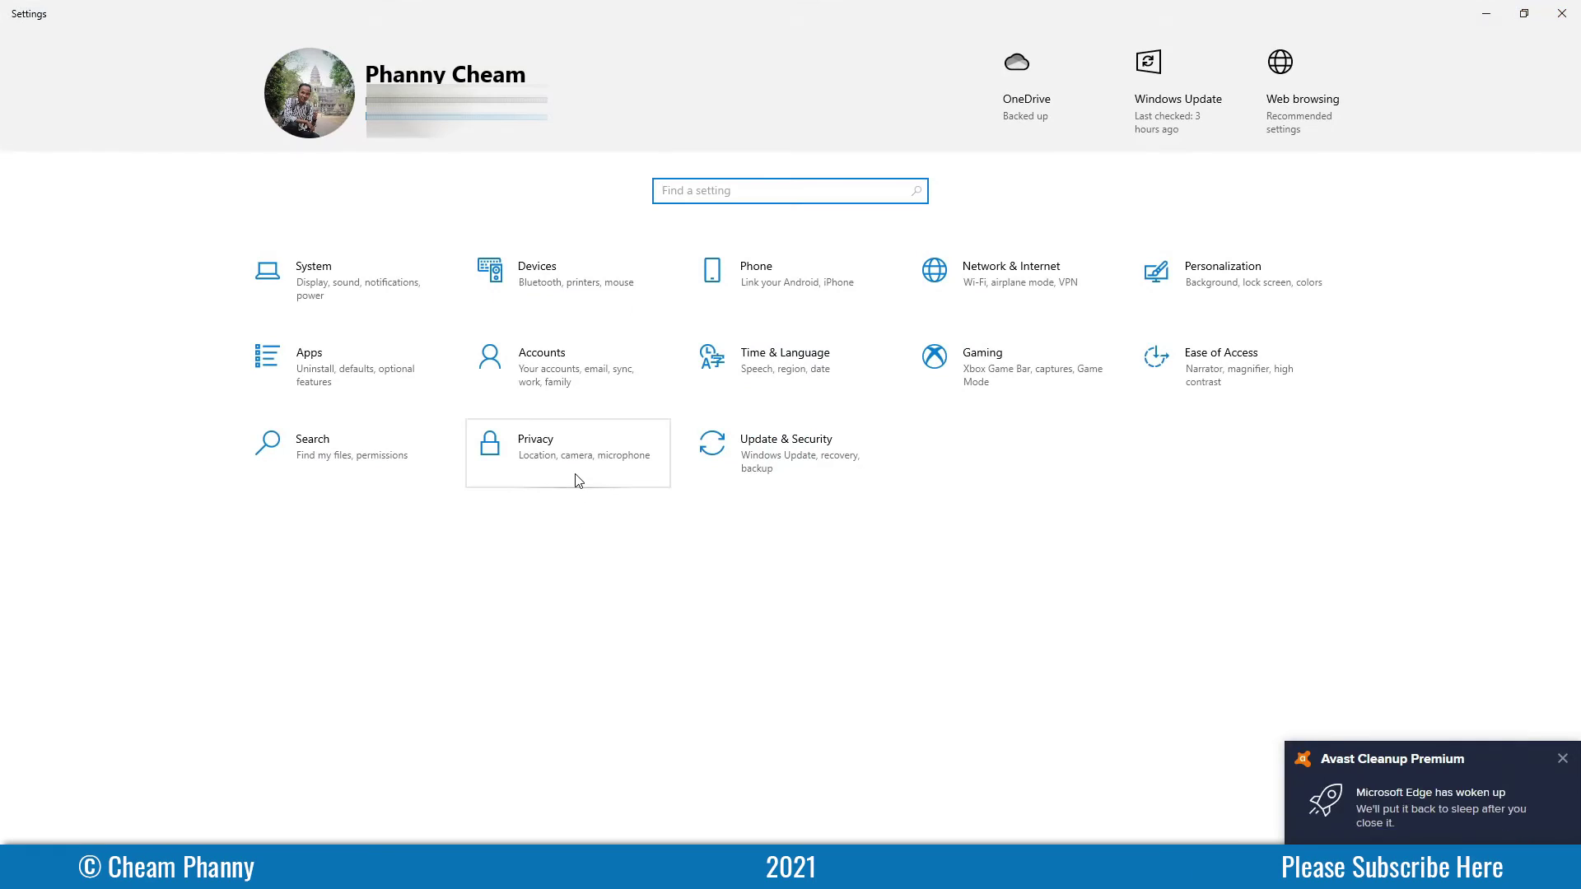
left_click(591, 464)
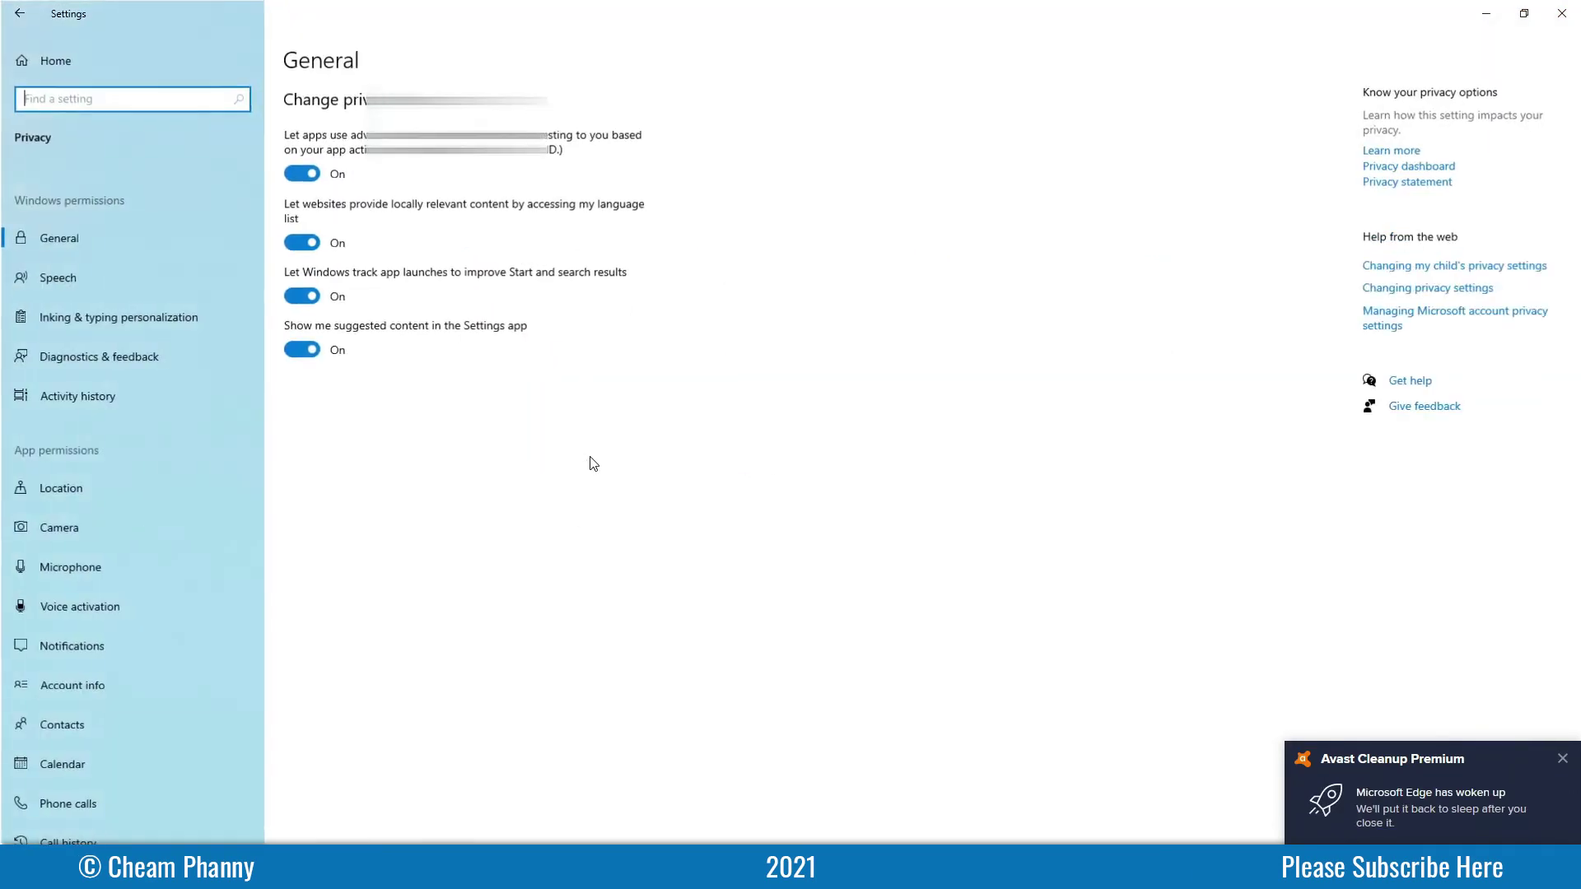
scroll(147, 606, "down", 6)
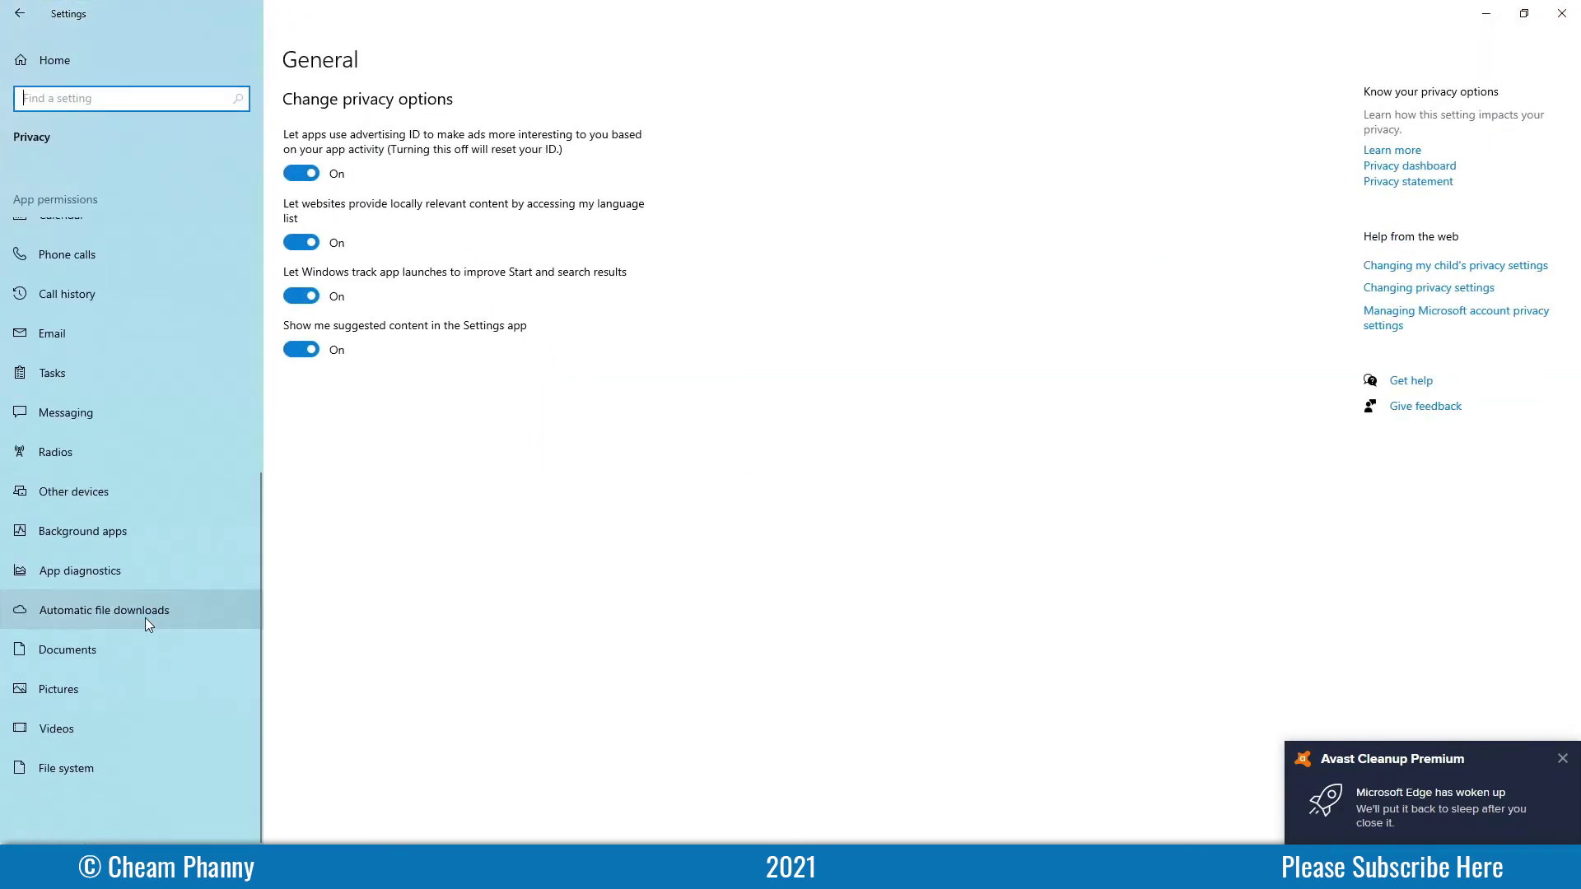
left_click(100, 541)
left_click(100, 540)
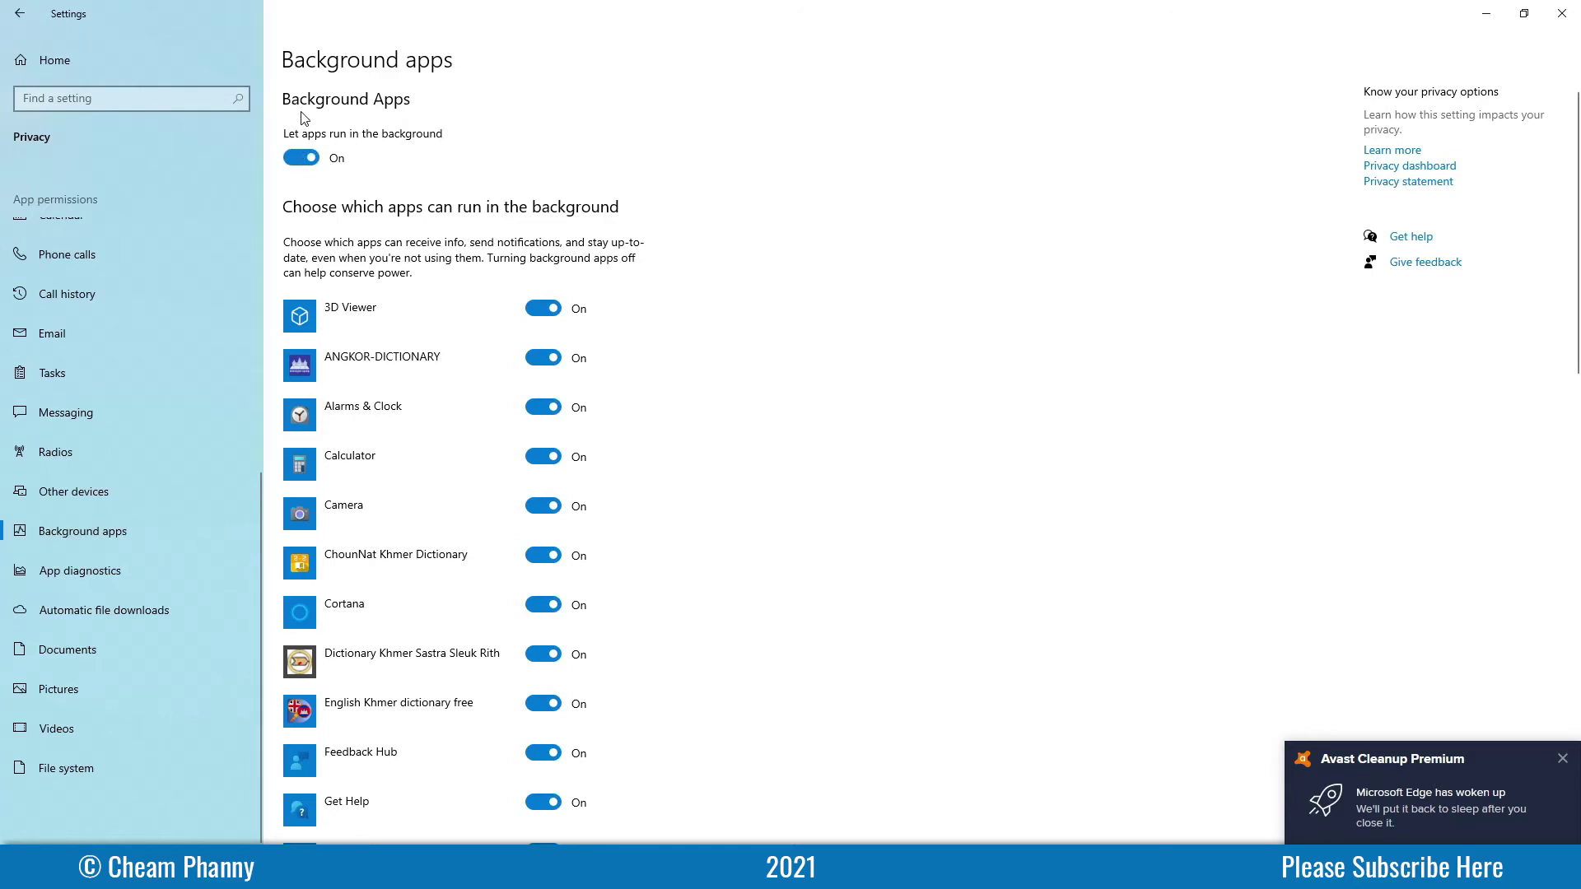
- Review the full list of apps and their individual permissions to run in the background
left_click(309, 156)
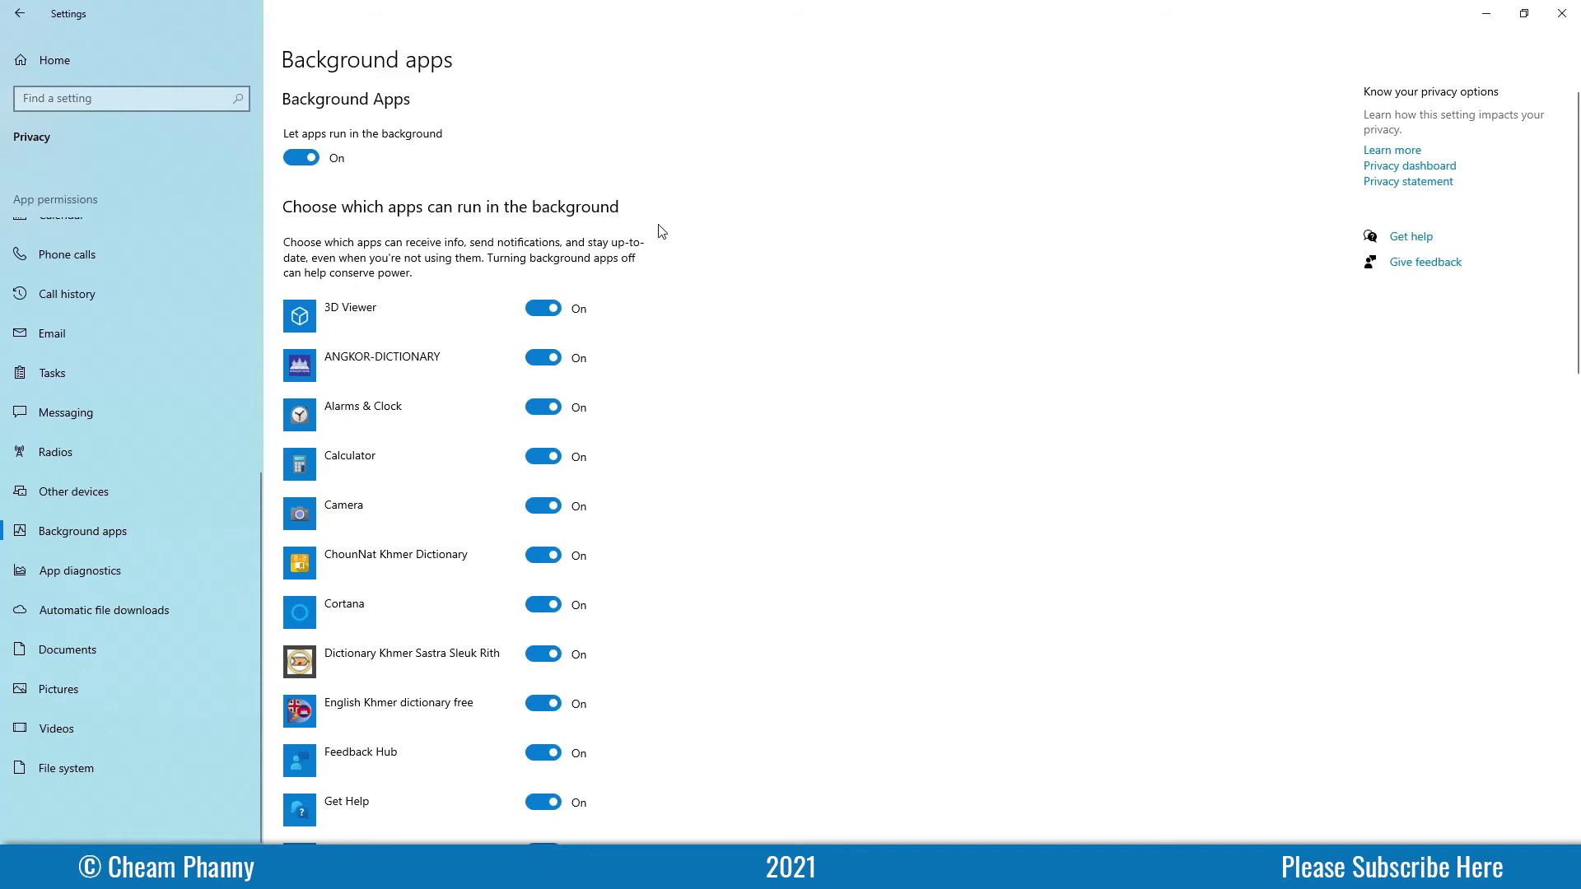
scroll(811, 382, "down", 6)
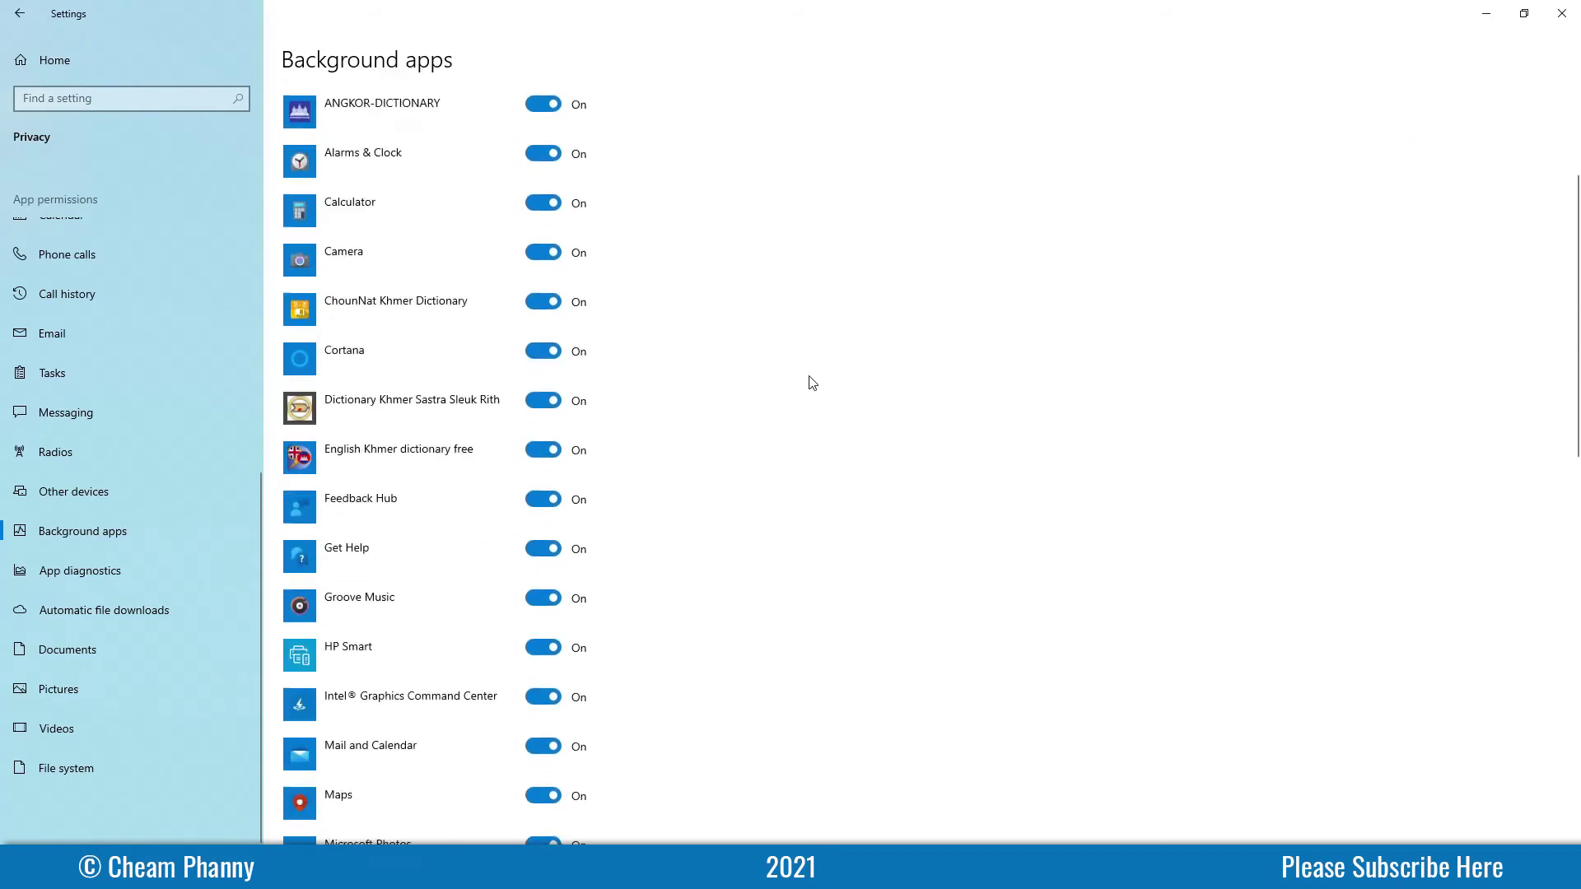
scroll(810, 382, "down", 6)
scroll(809, 381, "down", 5)
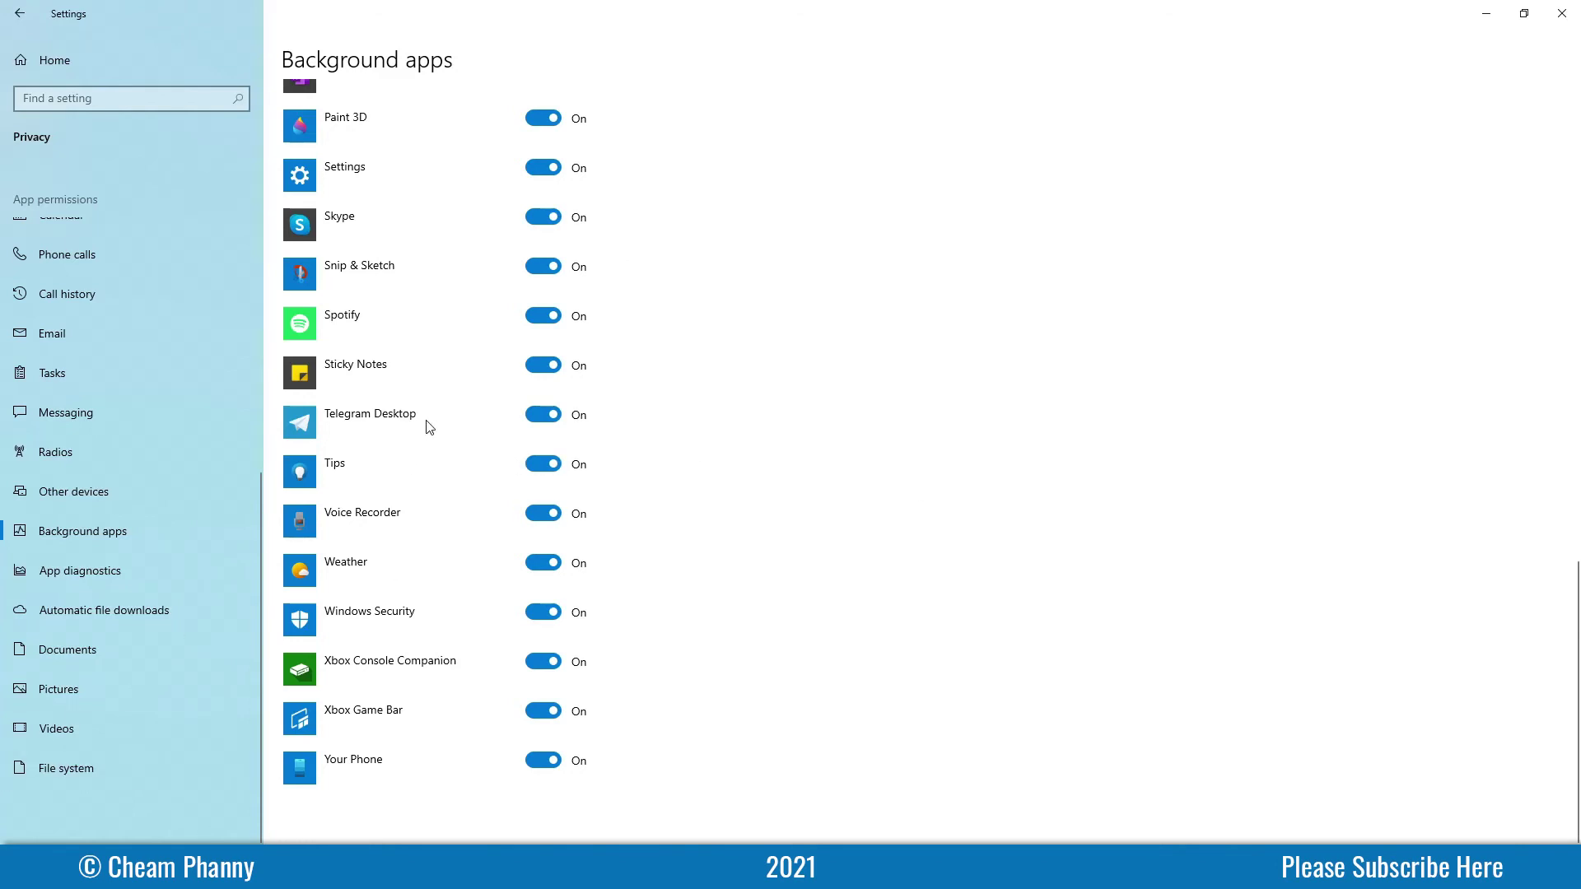
- Launch Telegram and close its window while leaving it running in the background
key("super")
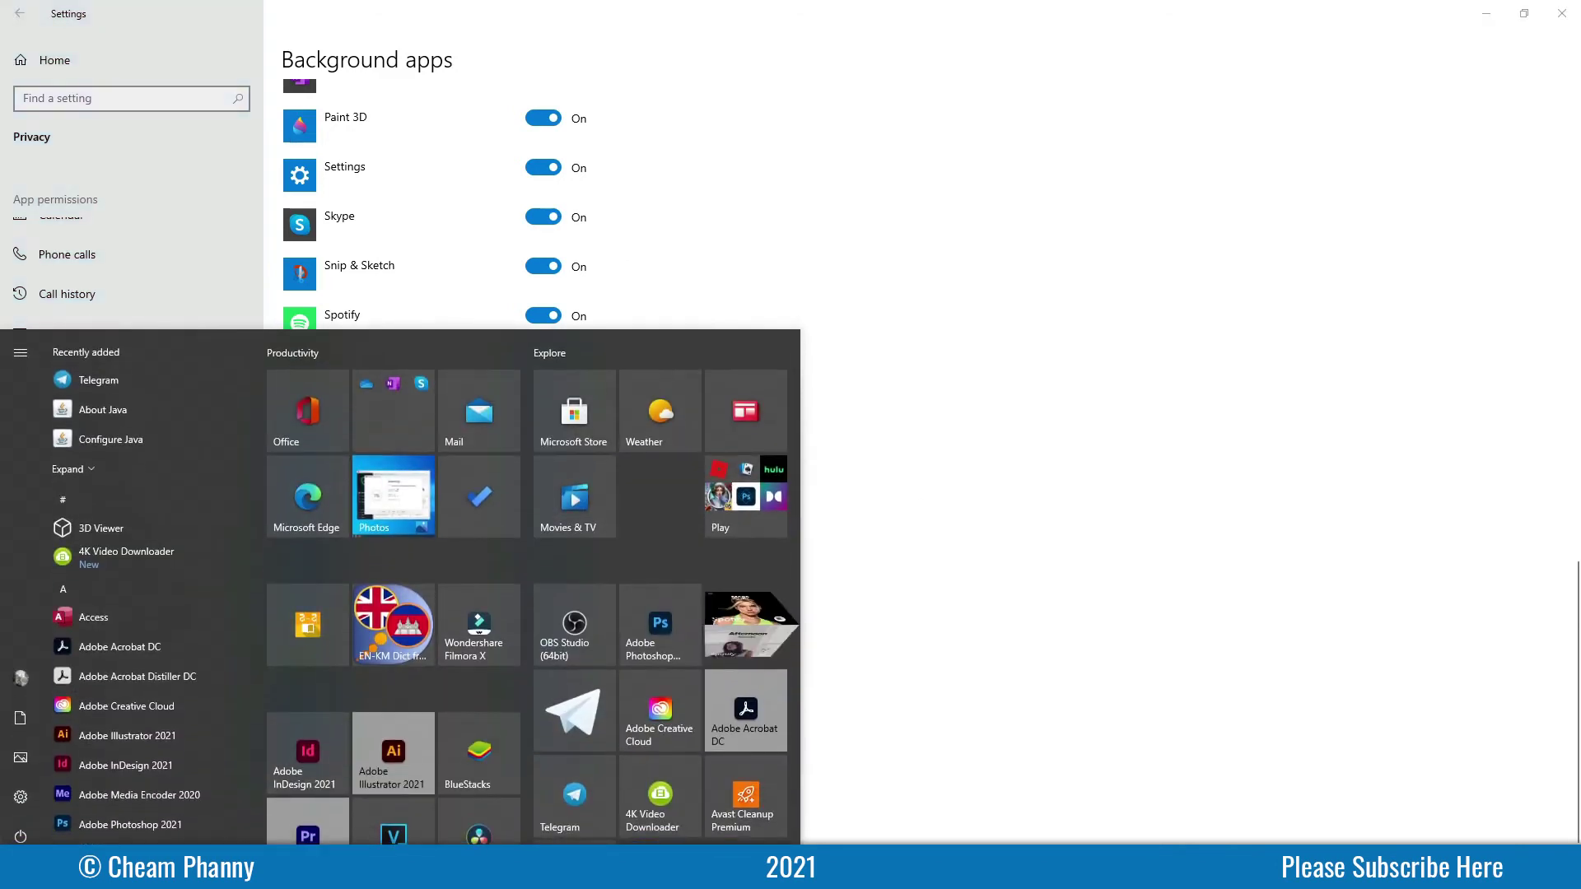
left_click(859, 659)
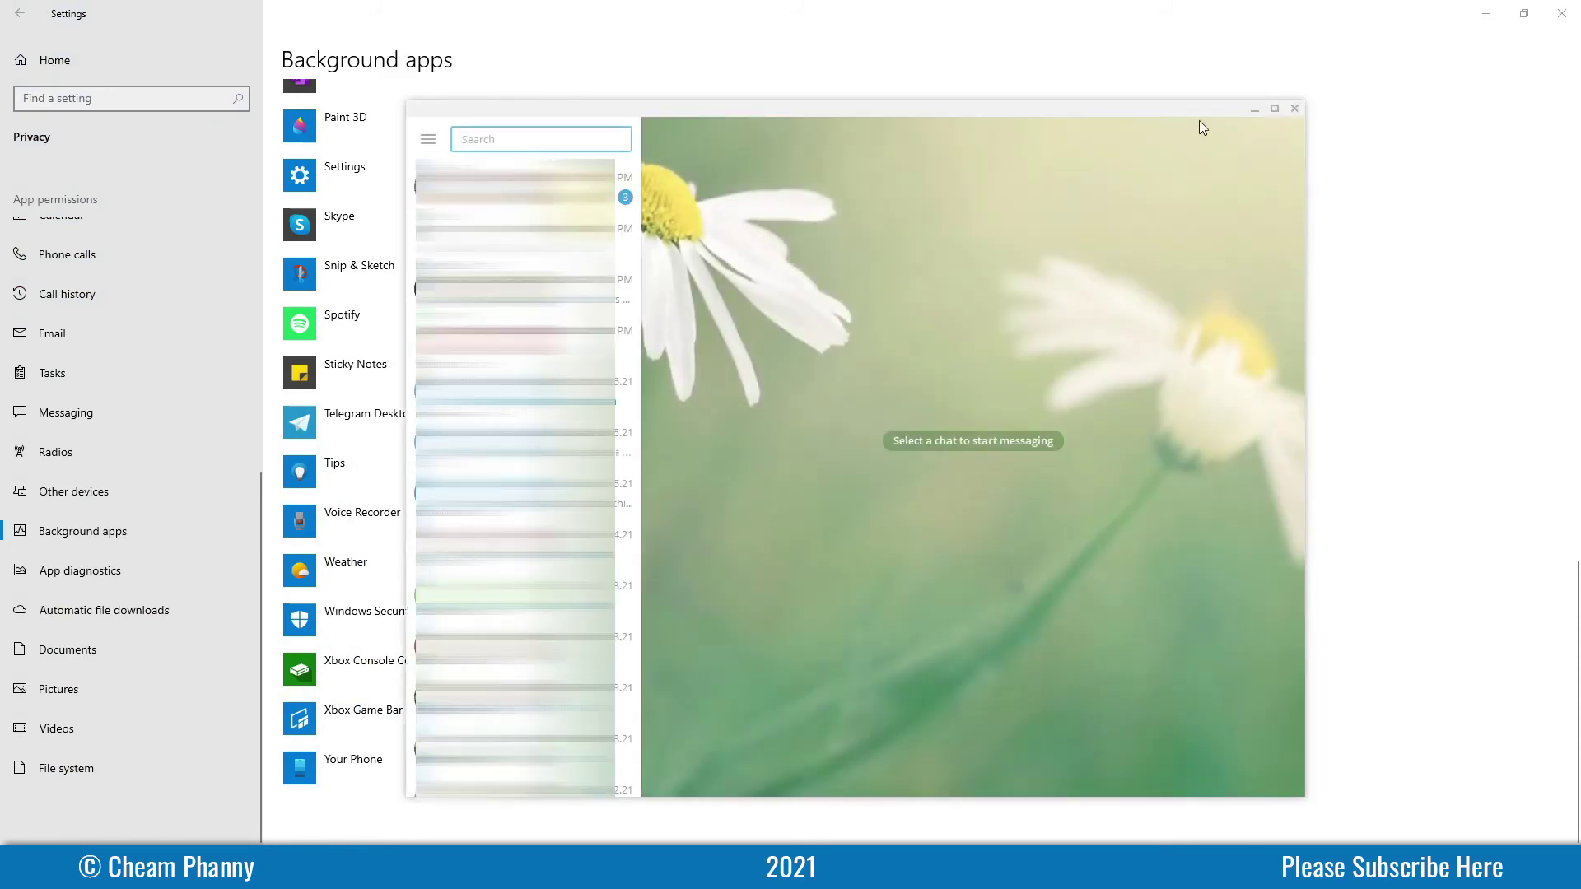
left_click(1295, 110)
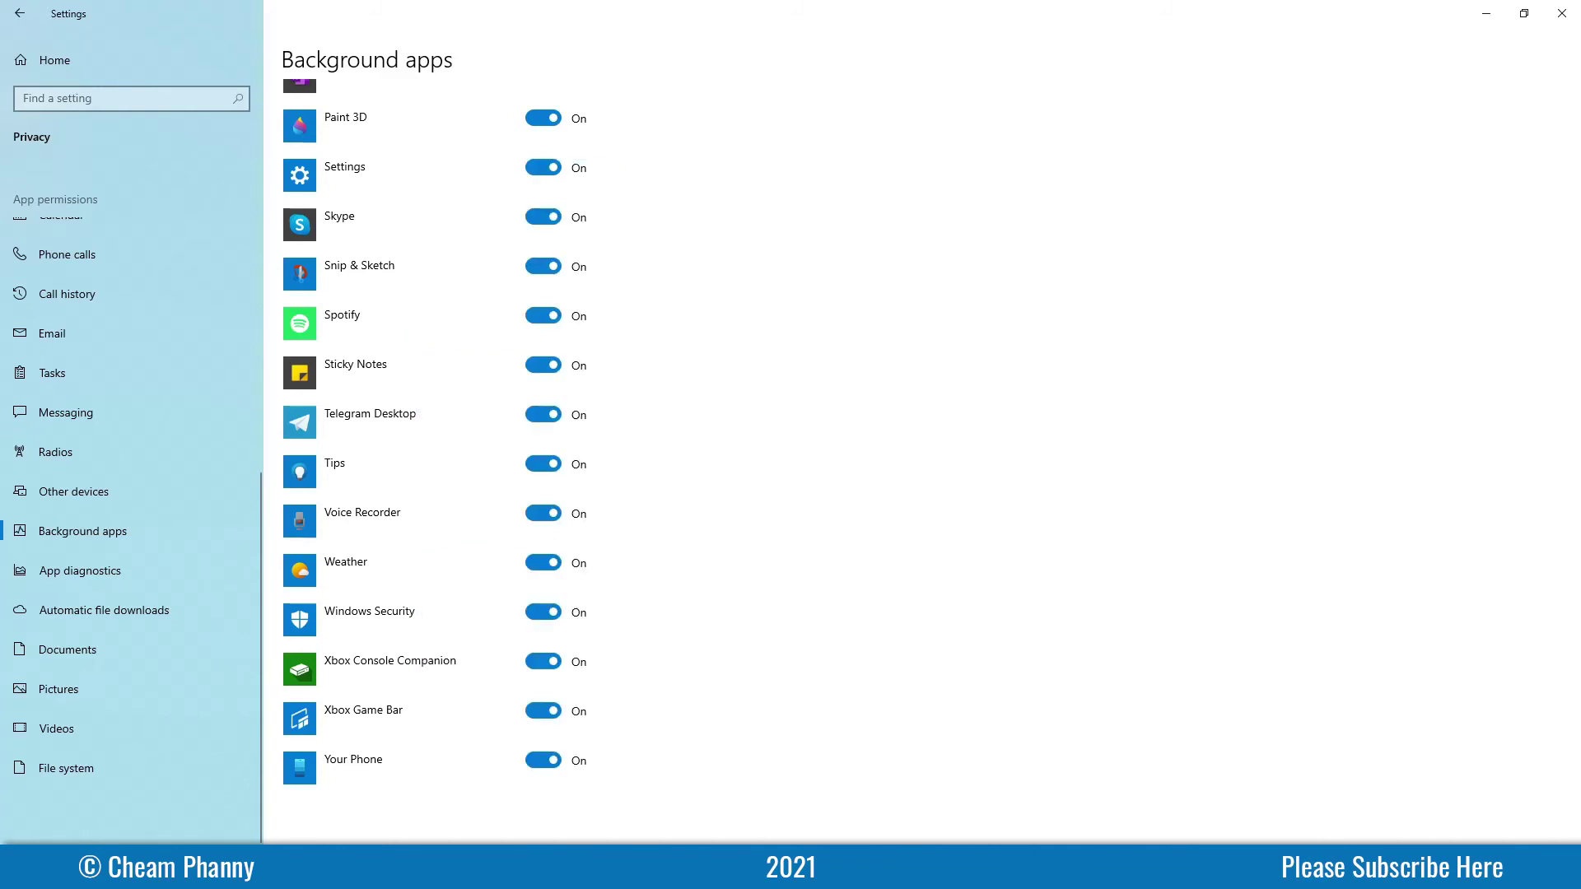
- Find Telegram among the hidden system tray programs and quit it completely
left_click(1366, 872)
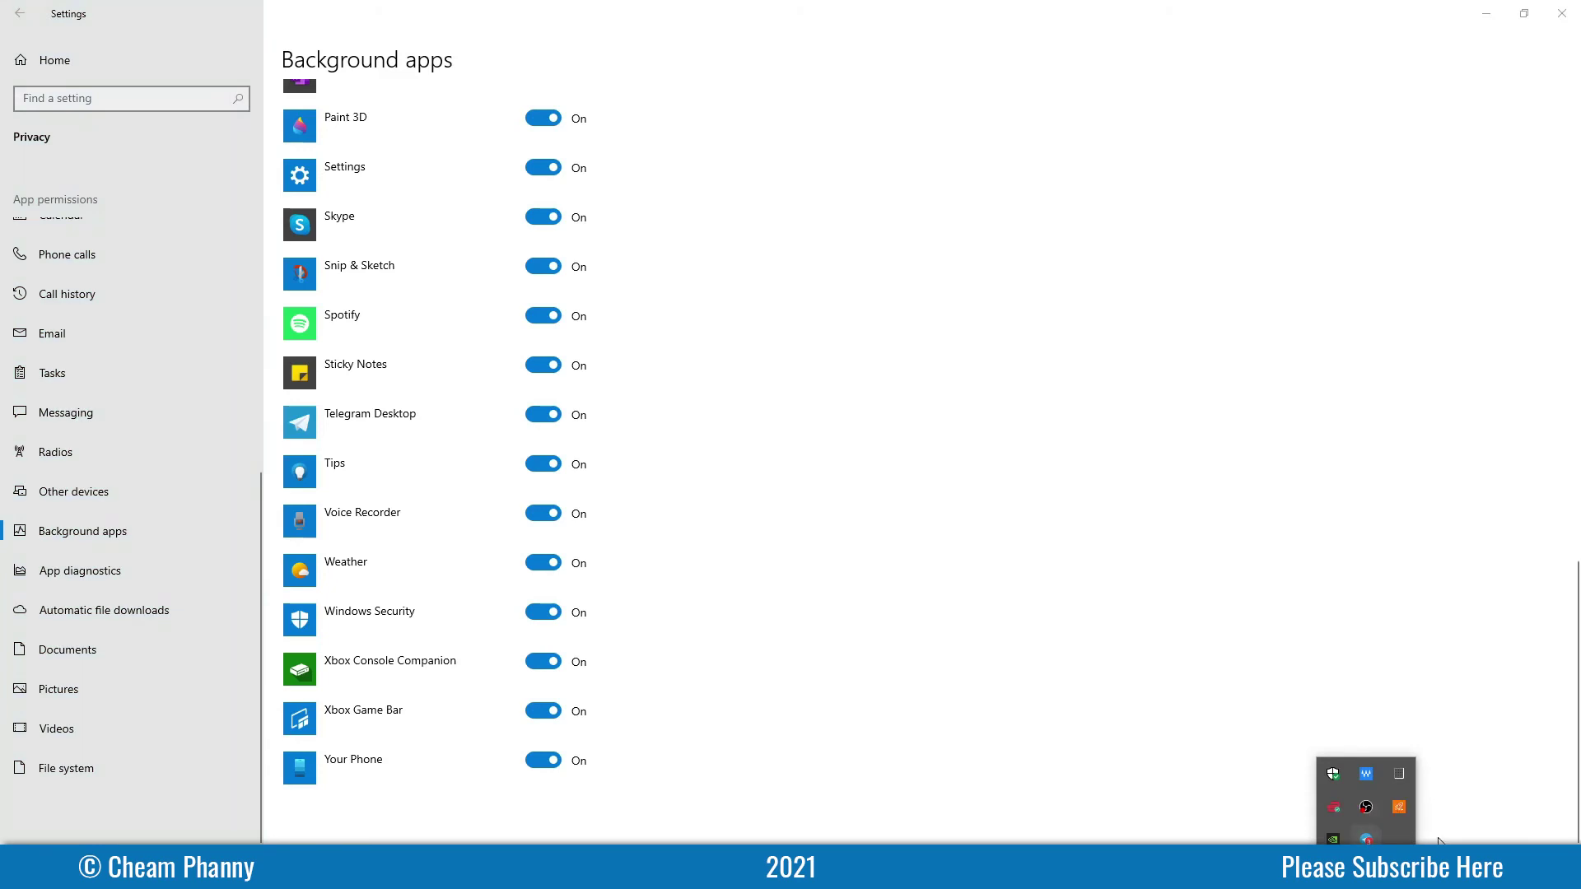
right_click(1366, 839)
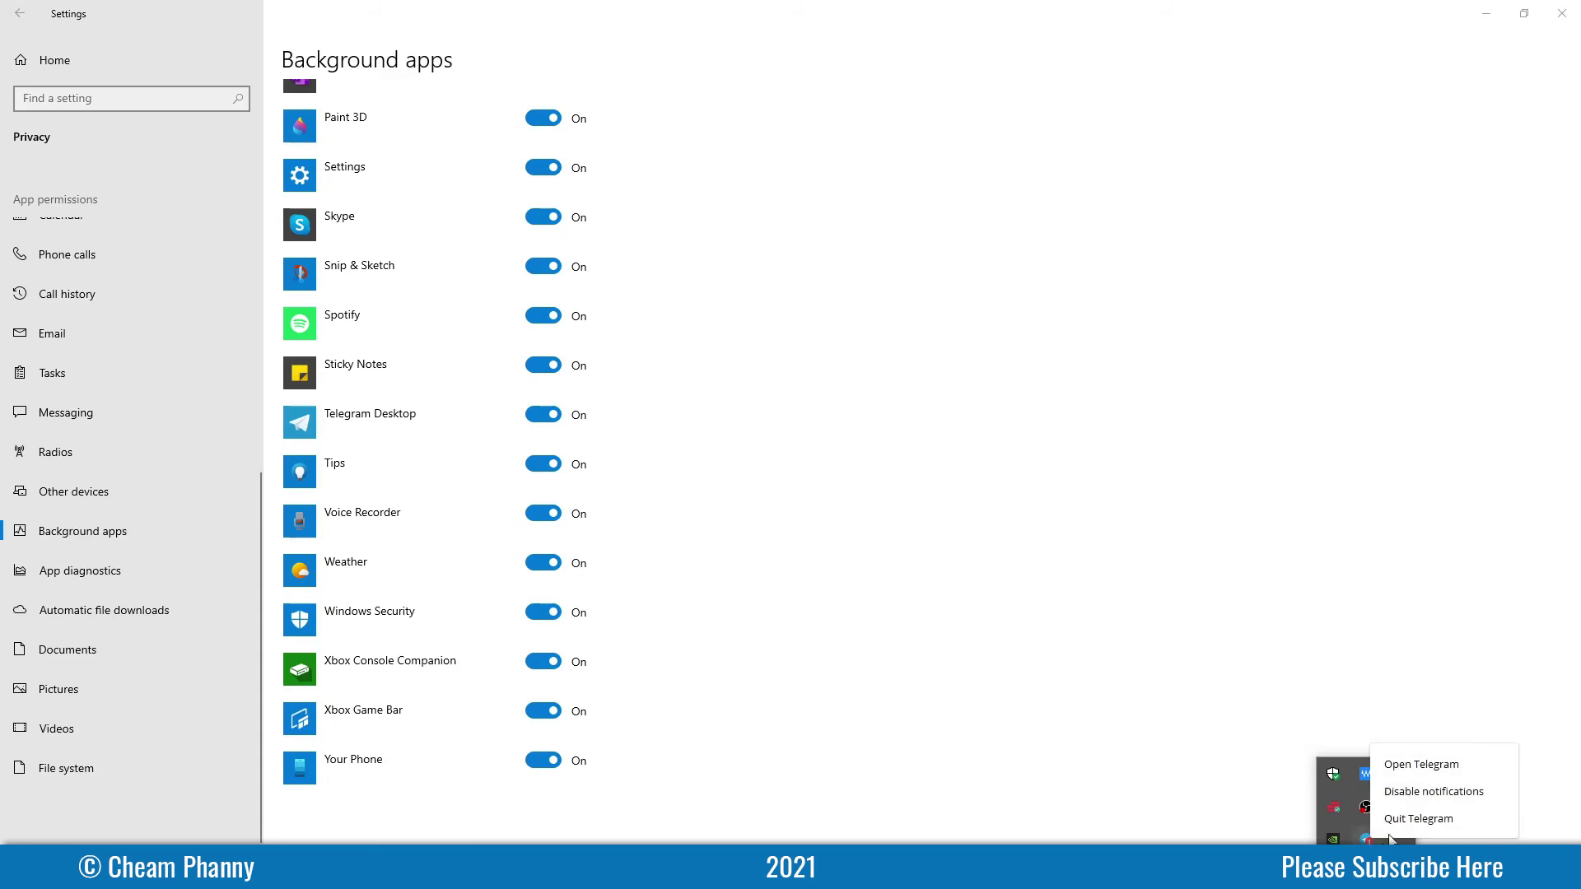
left_click(1415, 827)
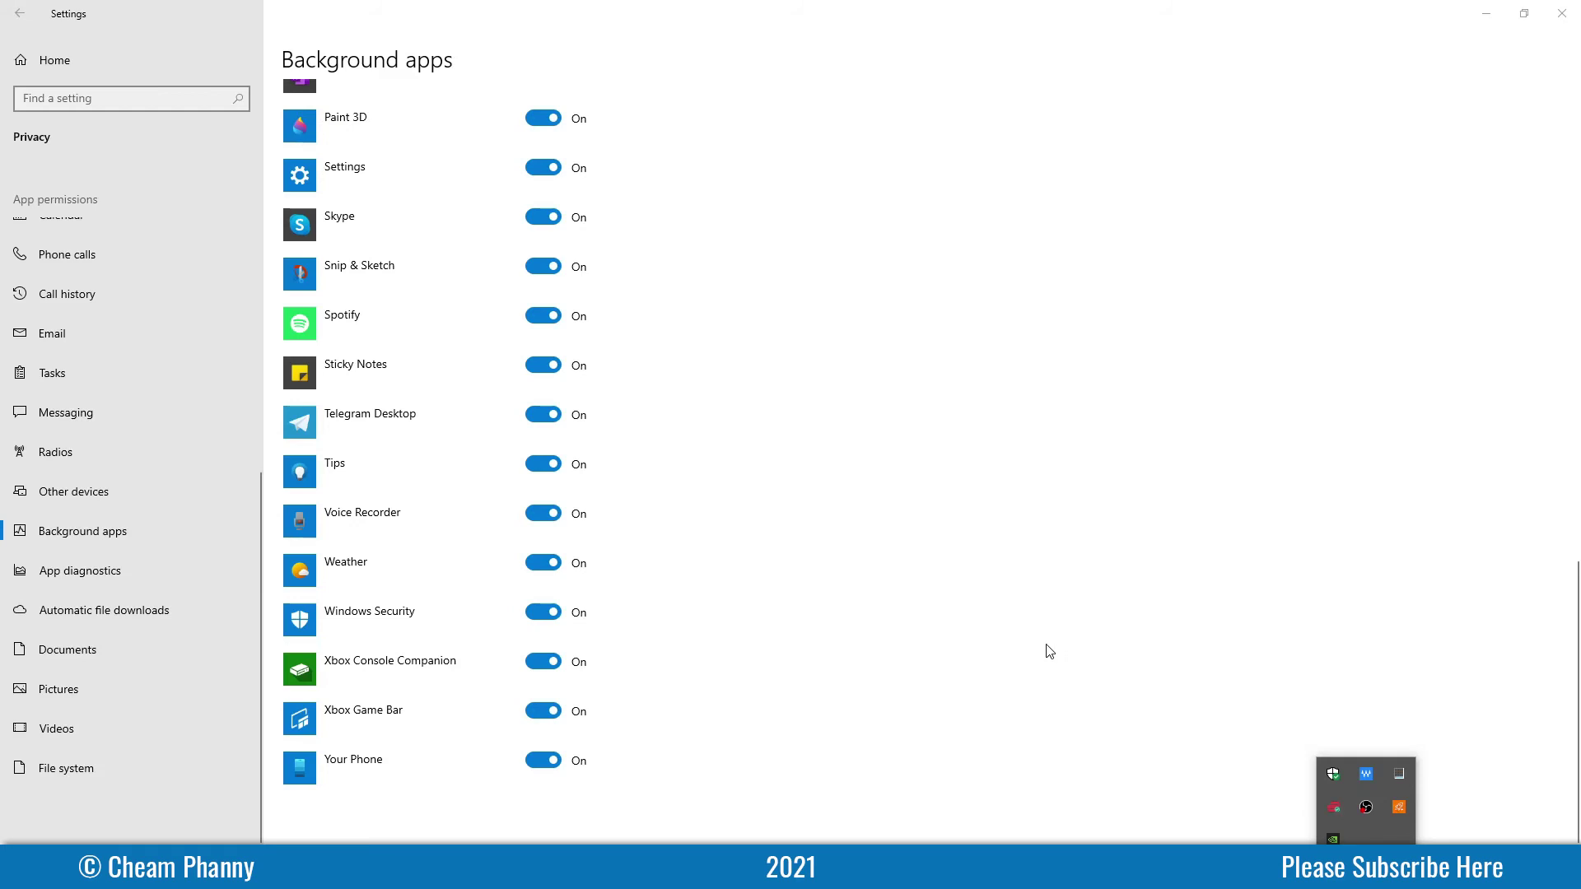
- Turn off the overall permission to let apps run in the background, and turn it back on
scroll(446, 700, "up", 4)
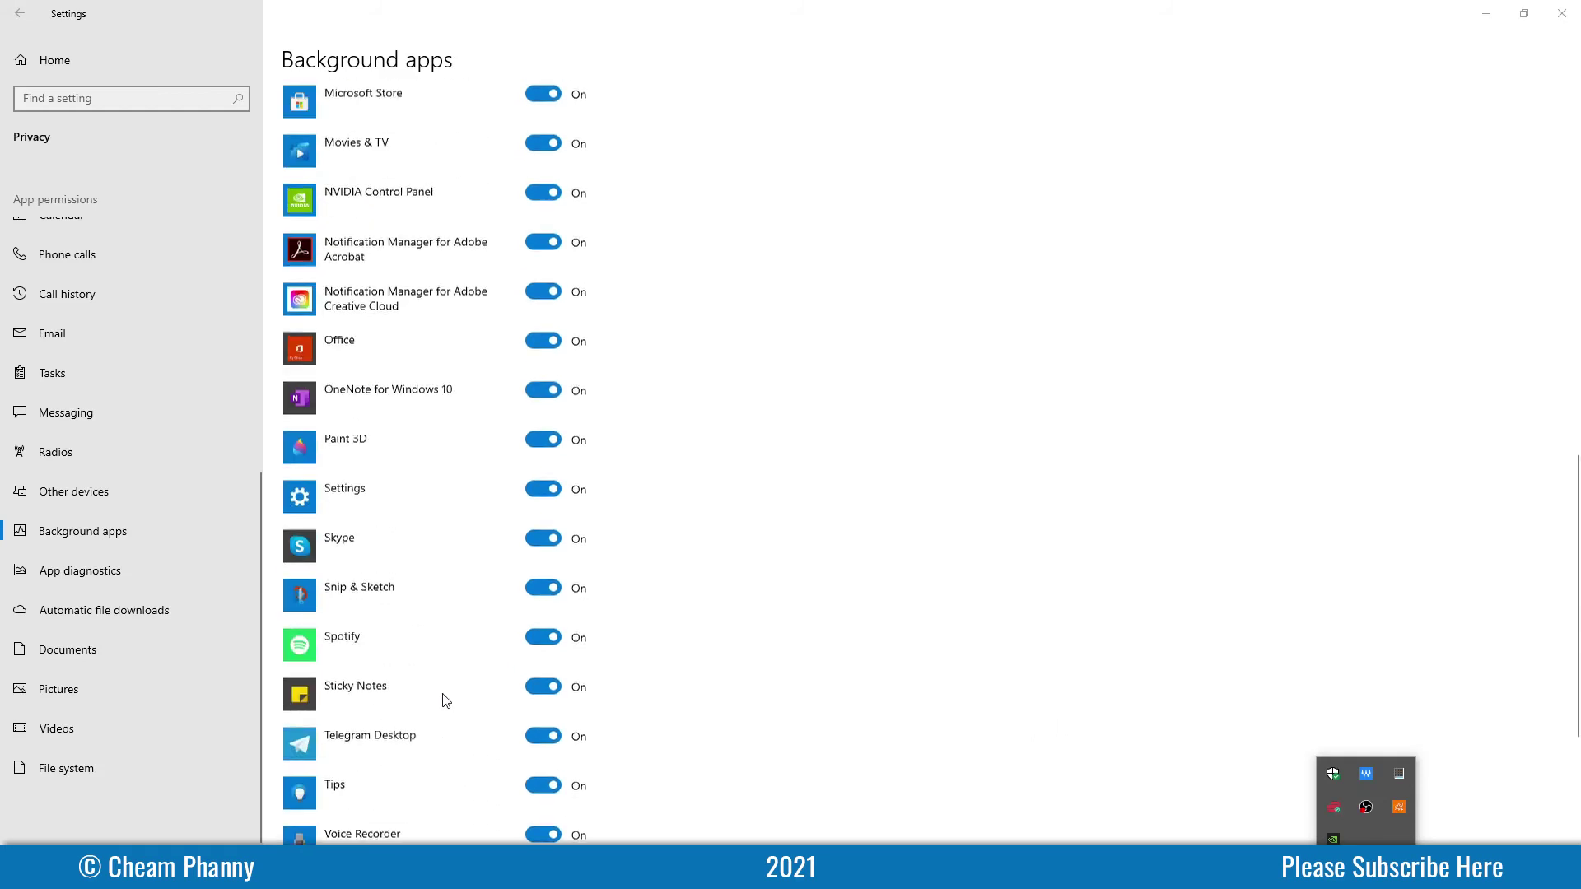
scroll(445, 701, "up", 12)
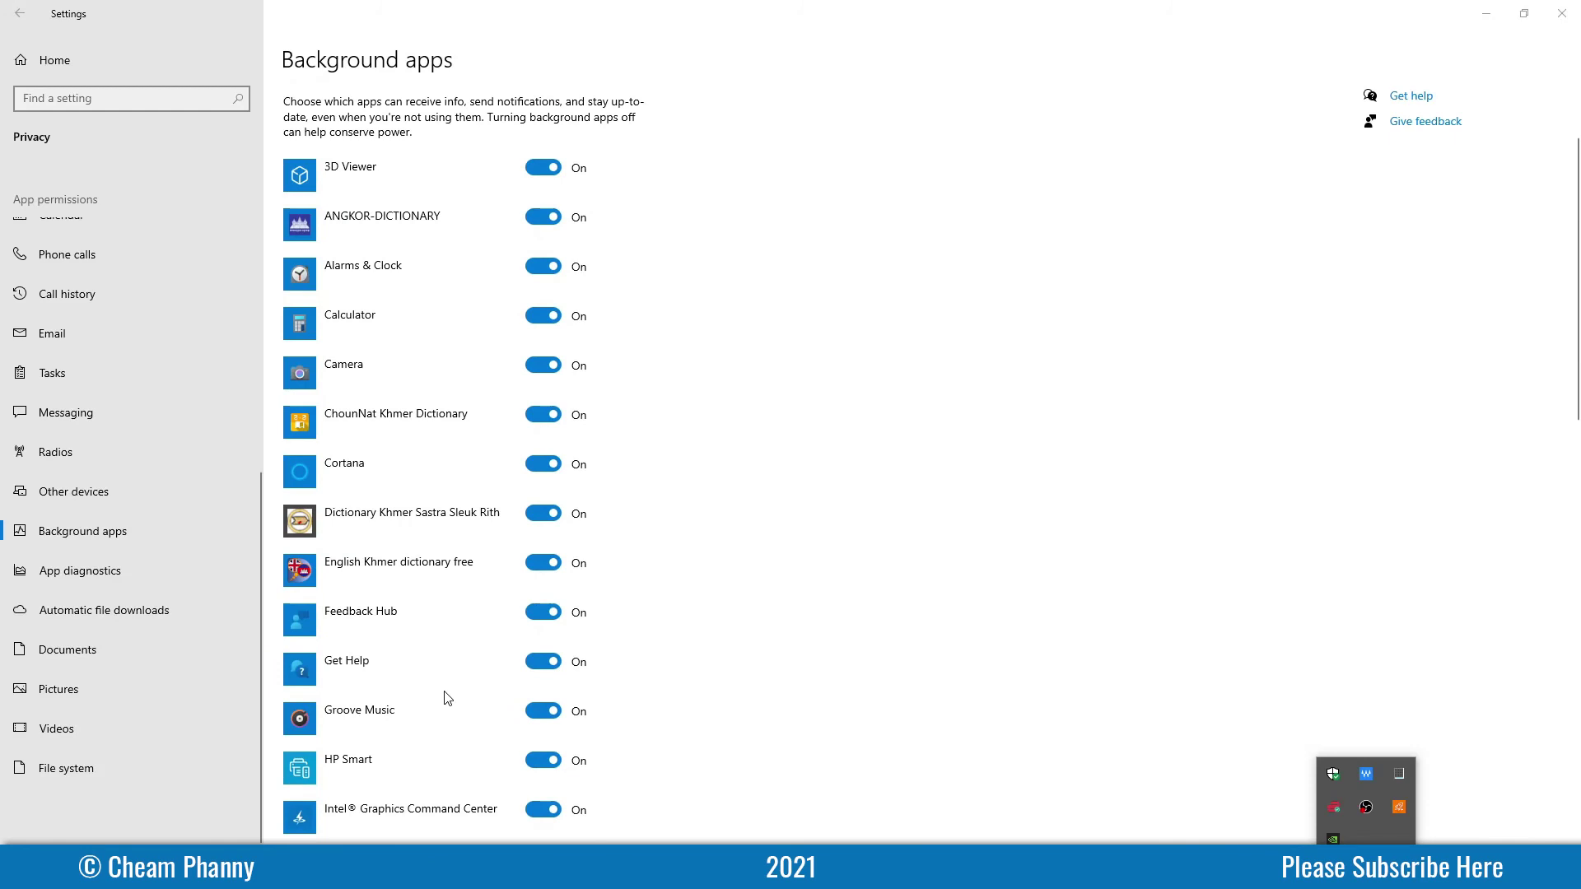
scroll(447, 696, "up", 2)
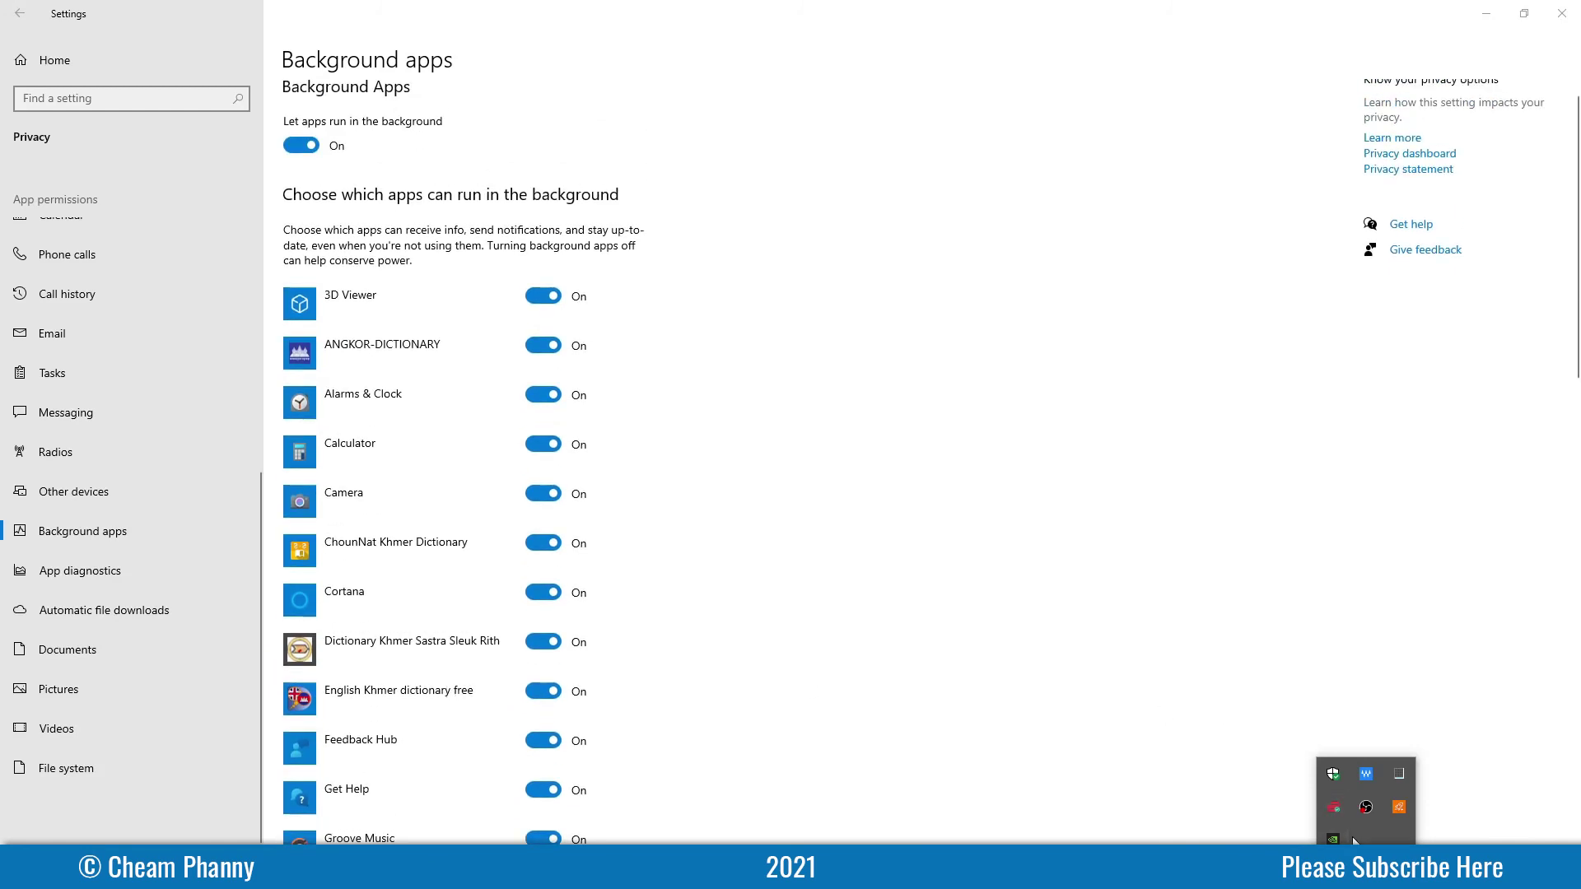
scroll(919, 667, "up", 1)
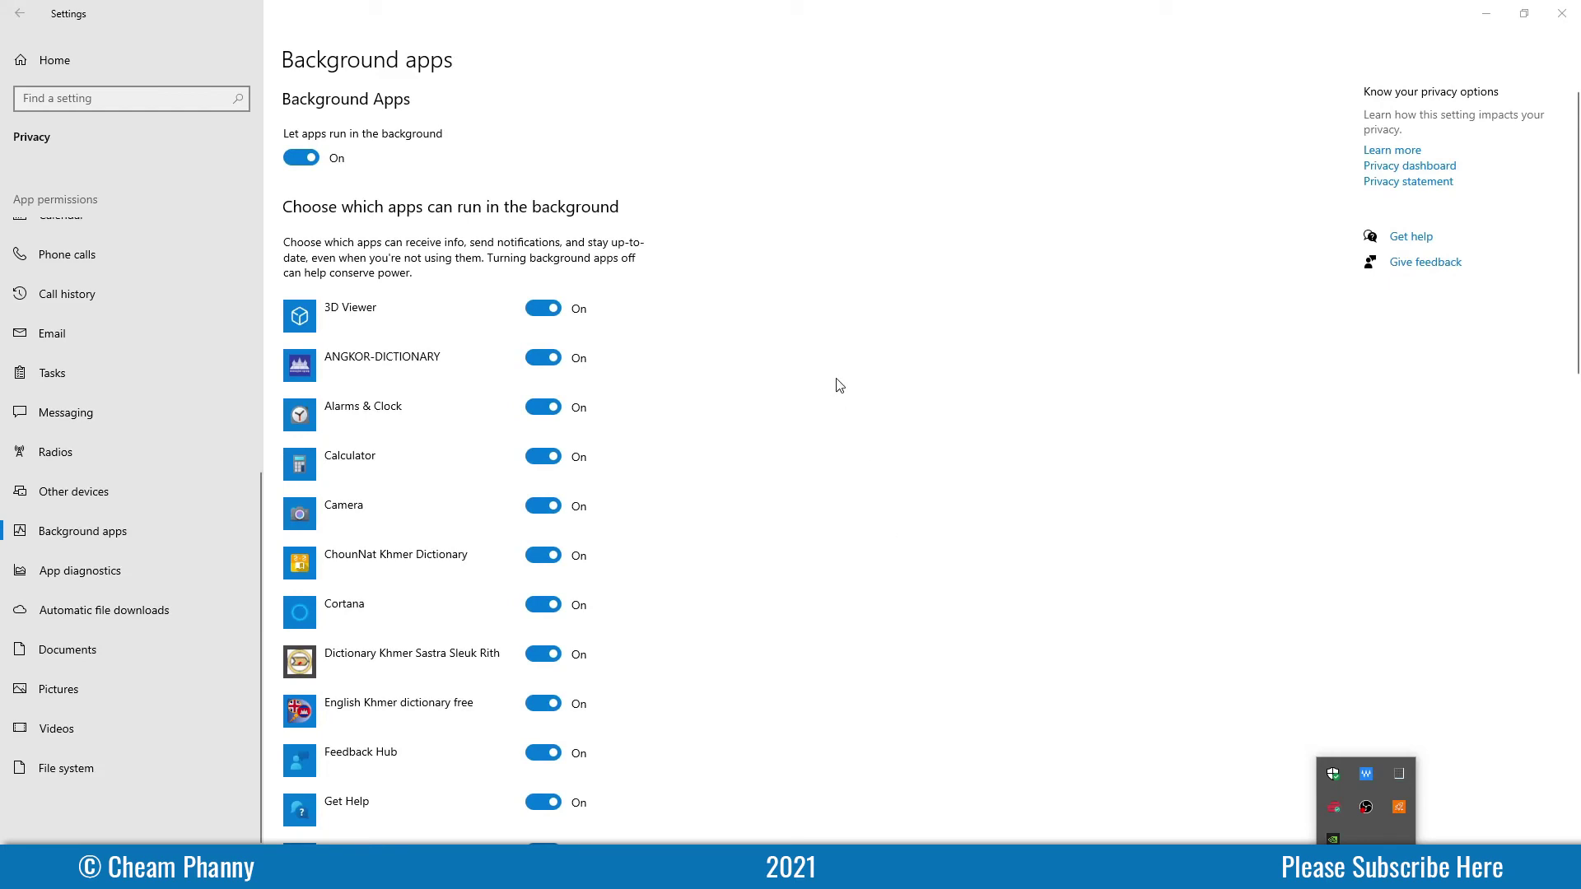
left_click(311, 166)
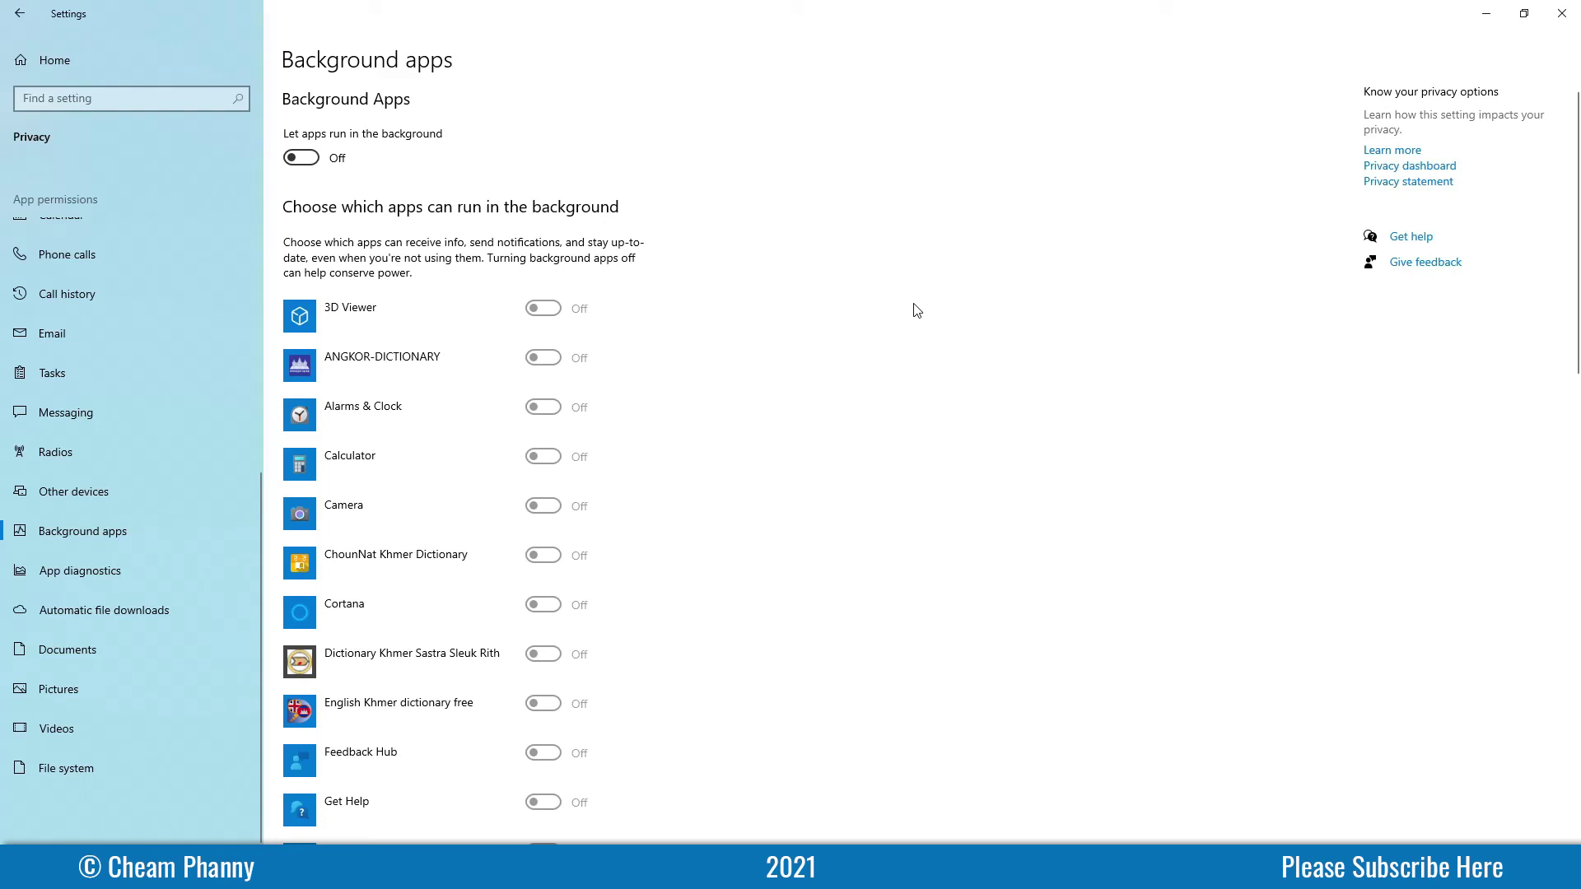
left_click(301, 158)
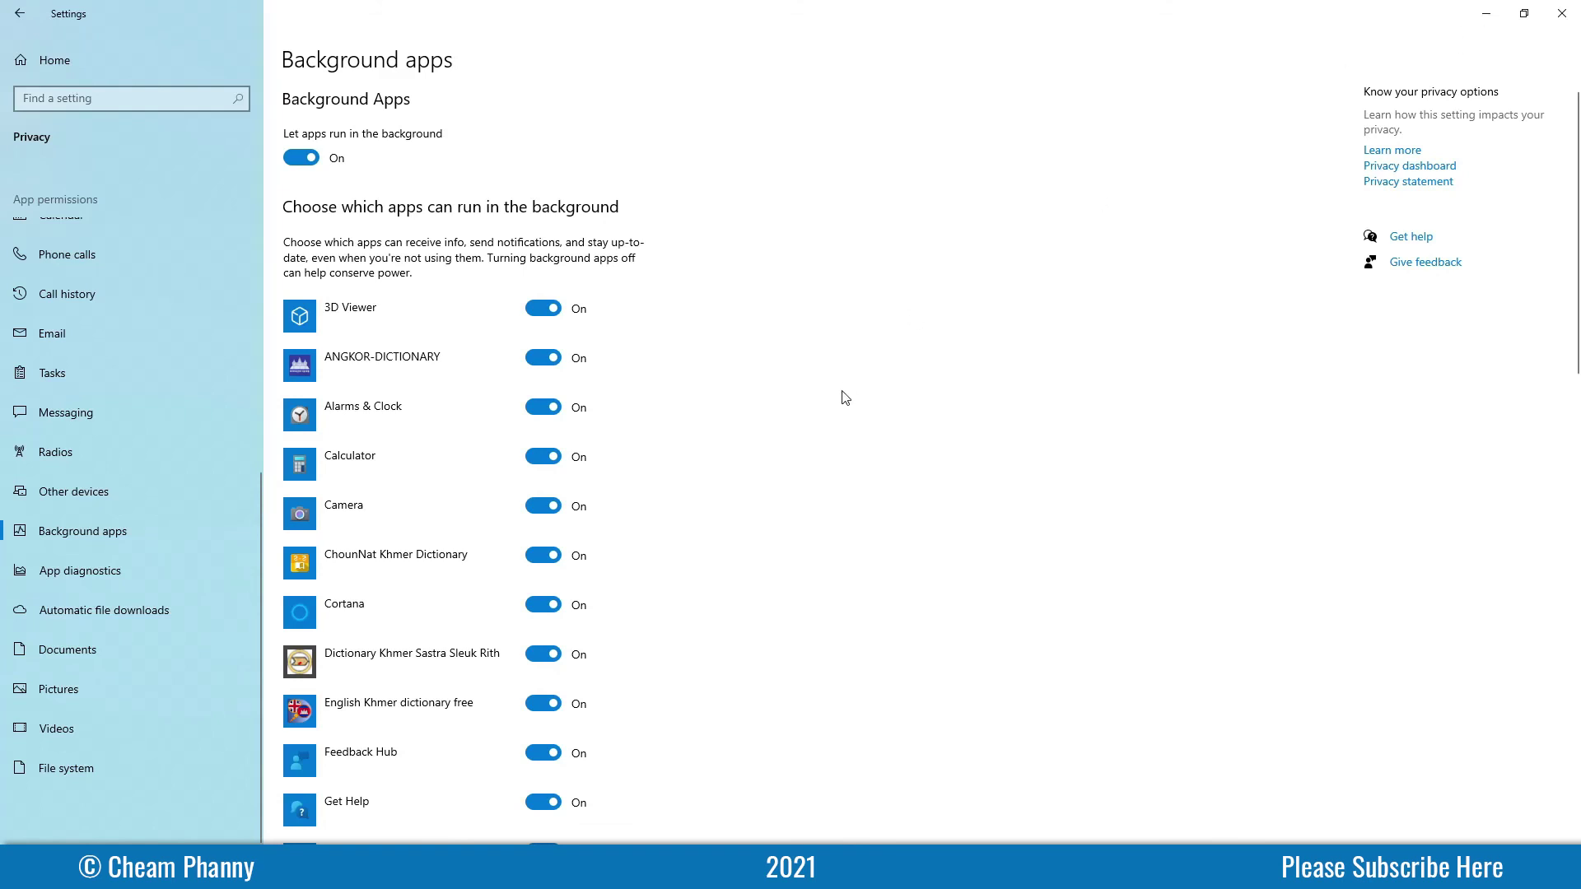
- Check the background permission of every listed app once more and minimize the Settings window
scroll(918, 553, "down", 6)
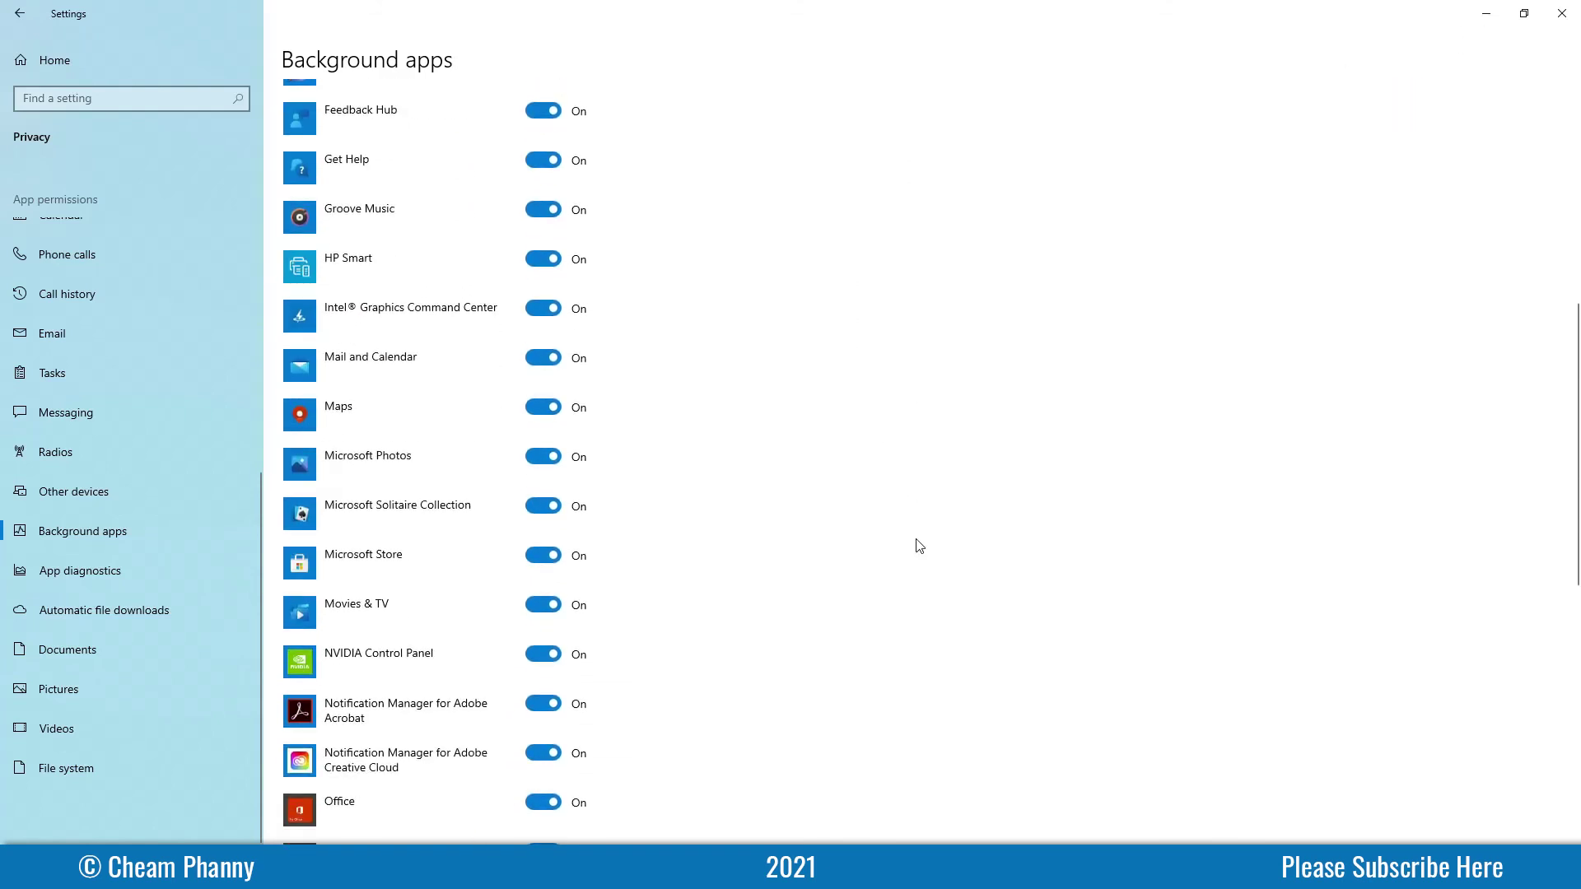
scroll(918, 545, "down", 7)
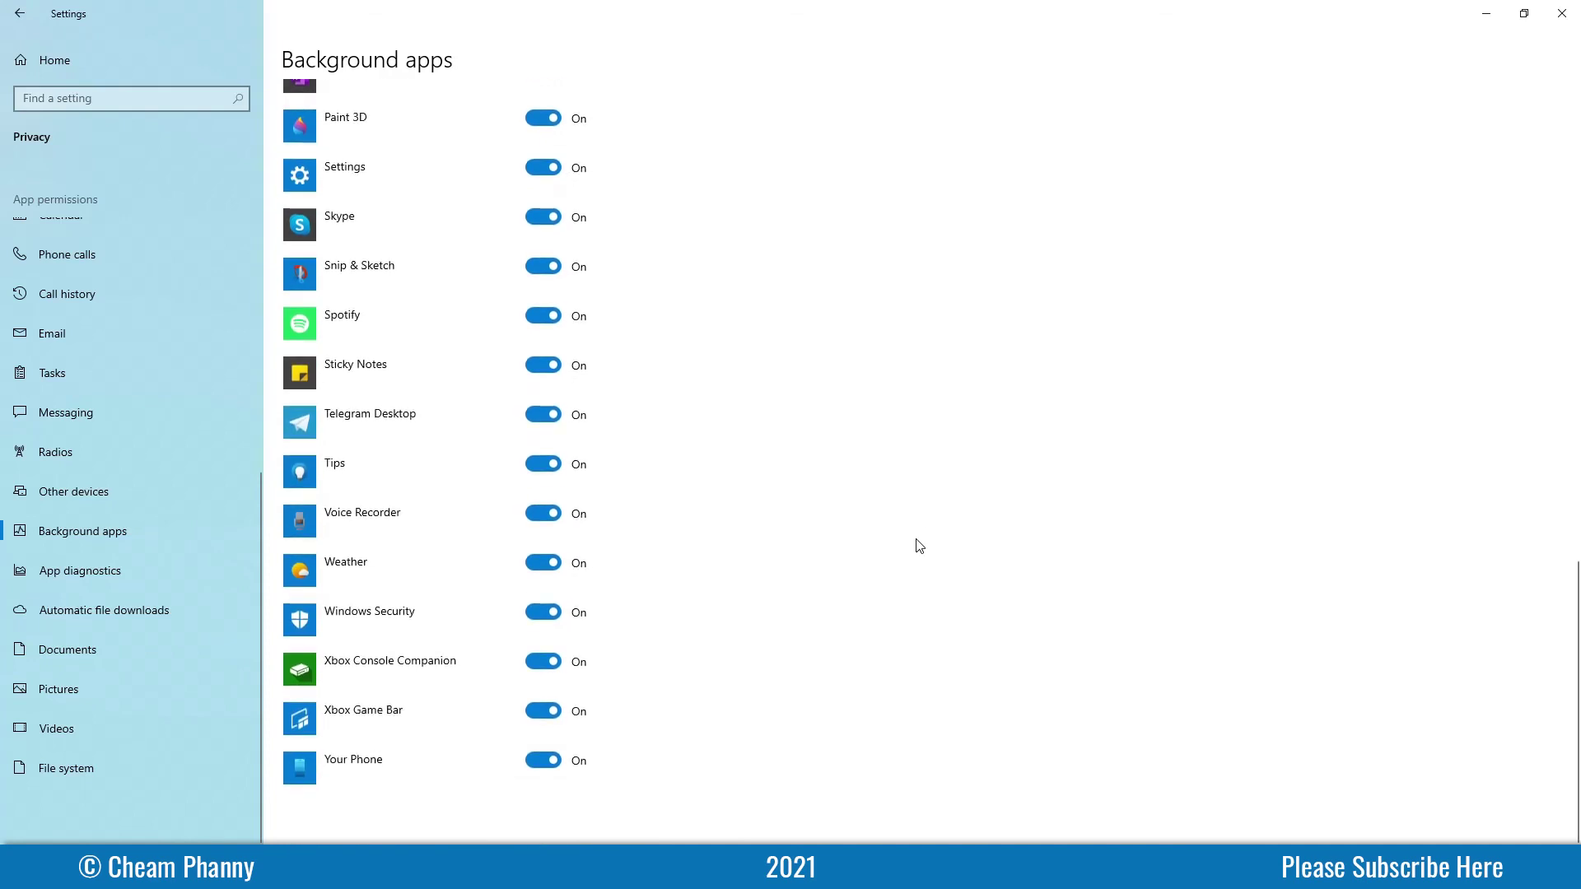
scroll(918, 545, "up", 5)
scroll(919, 545, "up", 4)
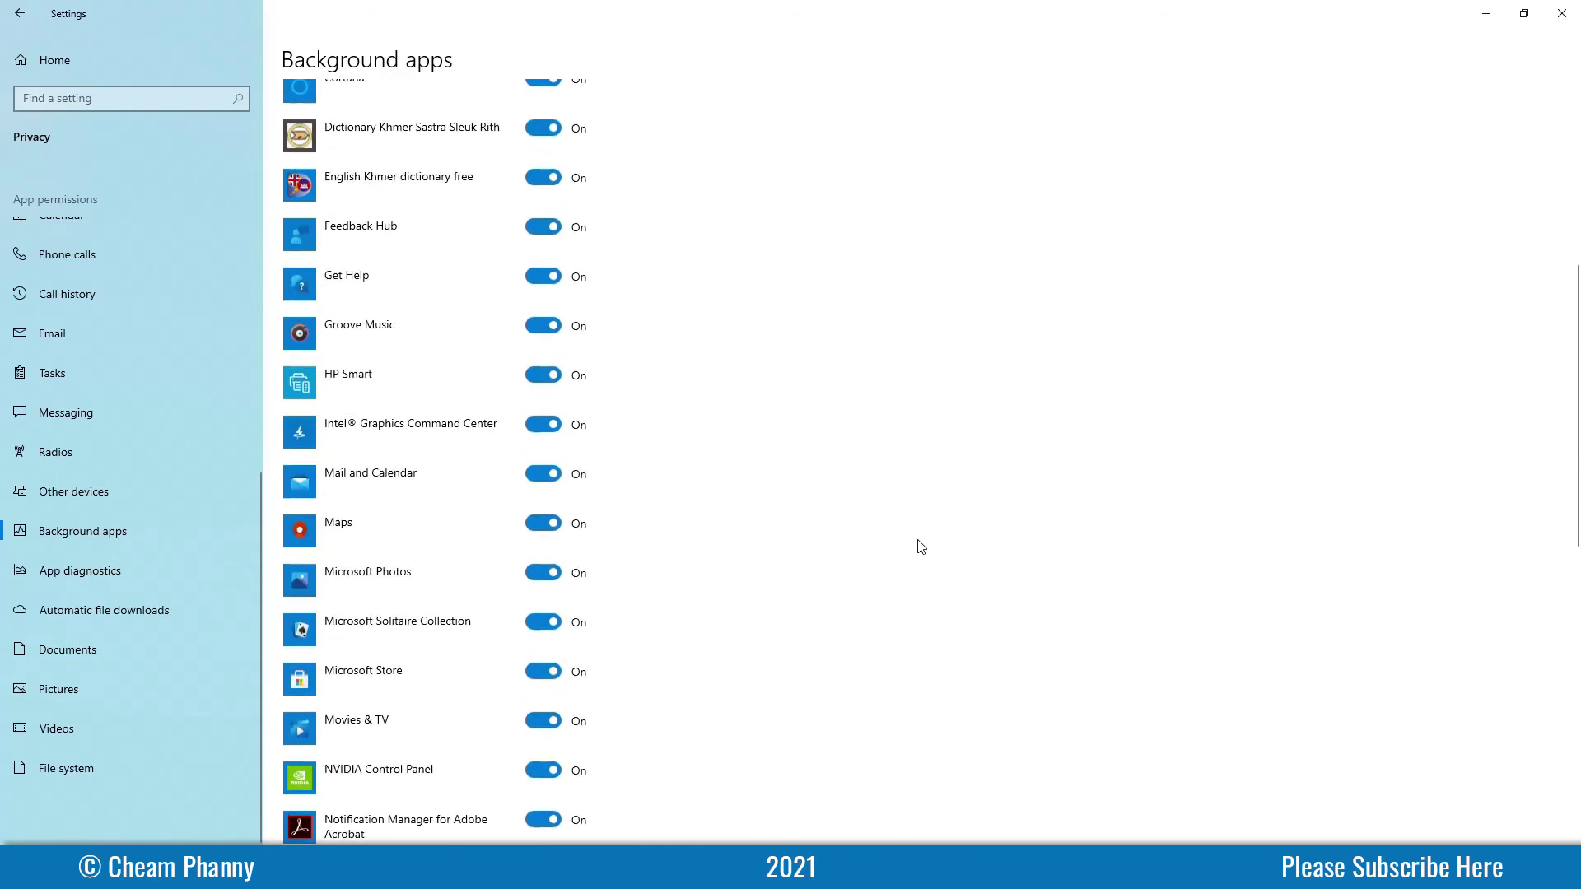
scroll(920, 547, "up", 6)
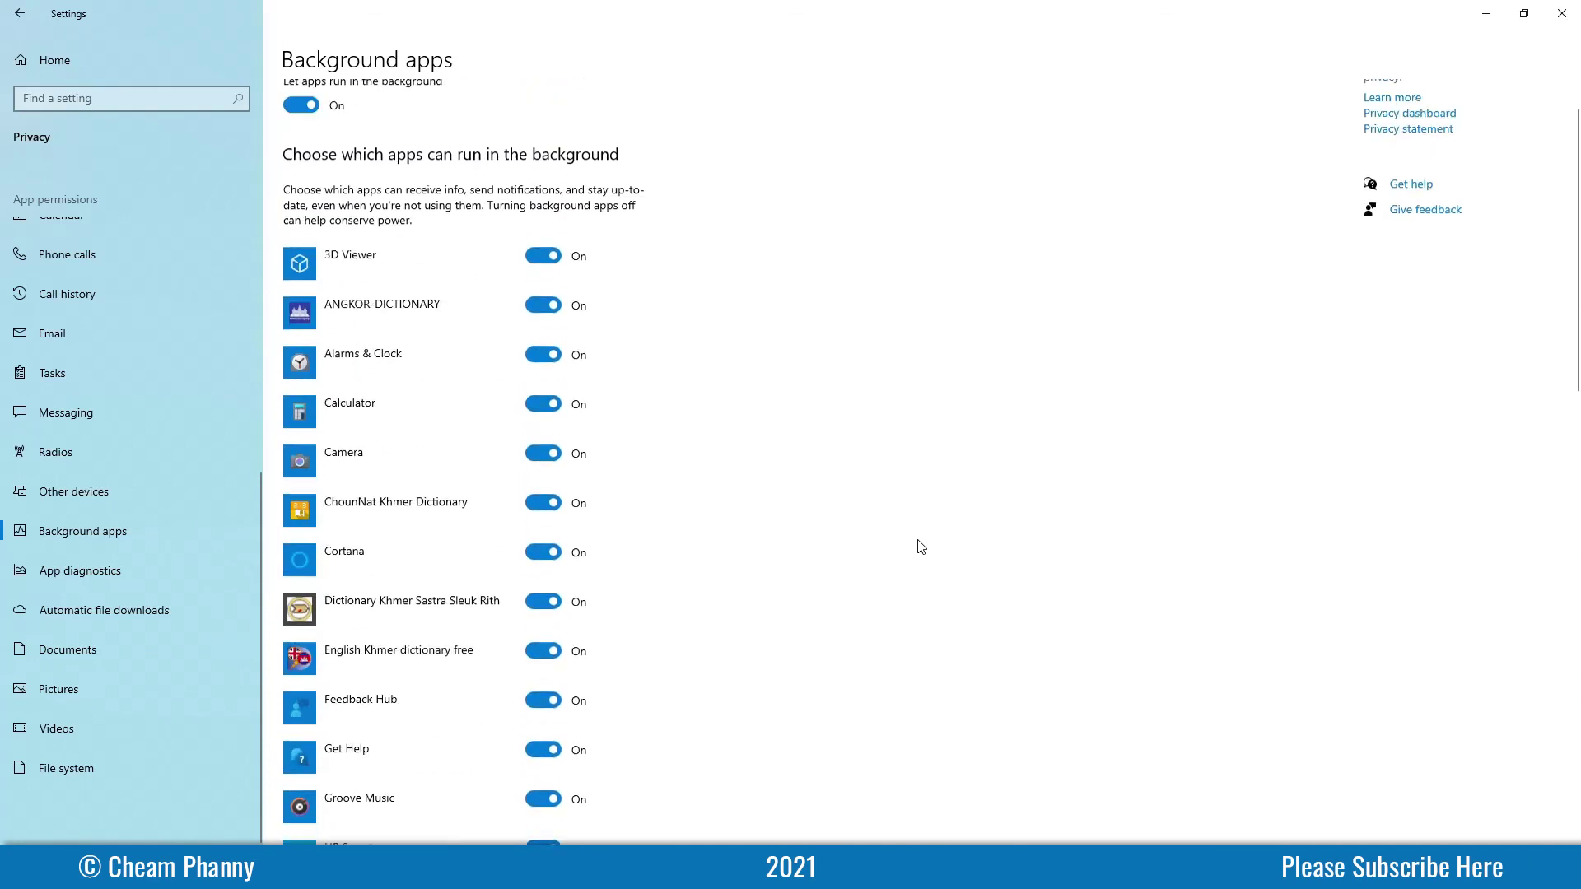
left_click(1485, 12)
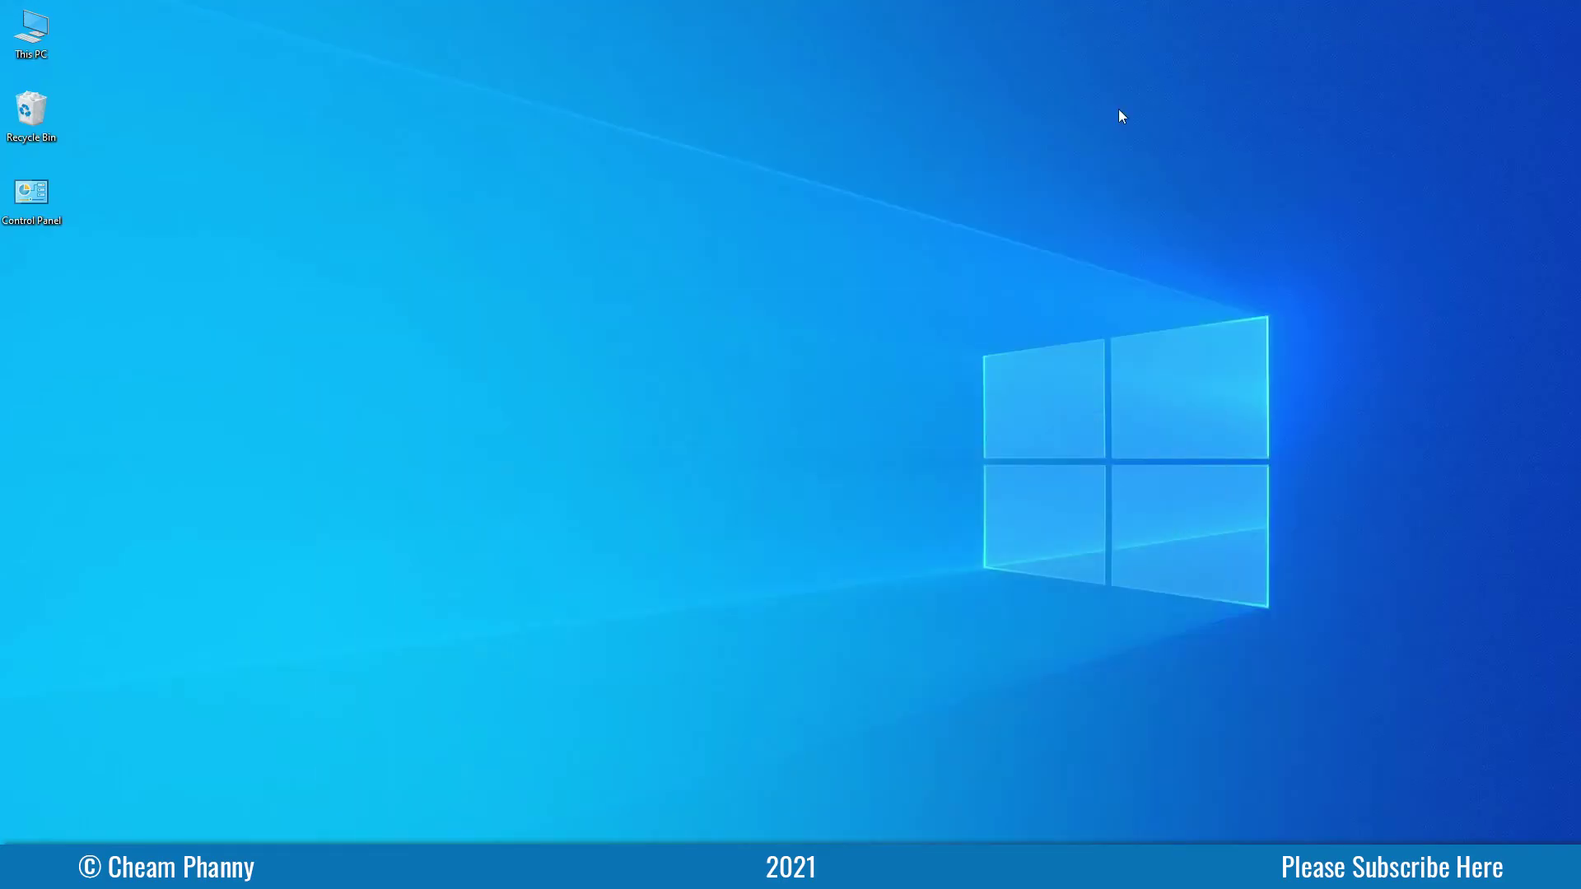